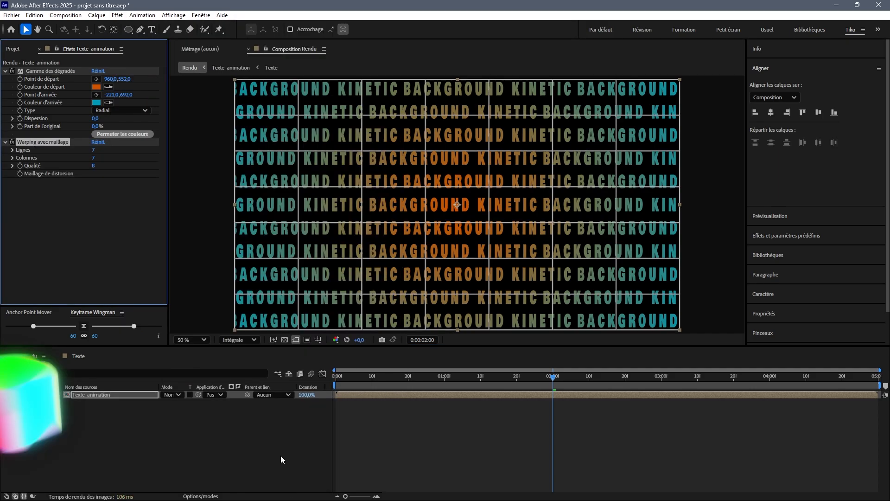
Distort the repeated text by moving vertices and tangents of the Mesh Warp grid around the centre of the frame
left_click_drag(457, 163, 517, 193)
left_click_drag(532, 205, 510, 244)
left_click_drag(395, 159, 396, 135)
left_click_drag(511, 255, 531, 288)
left_click_drag(516, 193, 536, 191)
left_click_drag(387, 208, 384, 217)
Adjust the central curves of the 2 × 2 warp mesh and scrub the timeline to preview the warped text
scroll(387, 204, "up", 1)
left_click_drag(553, 378, 424, 385)
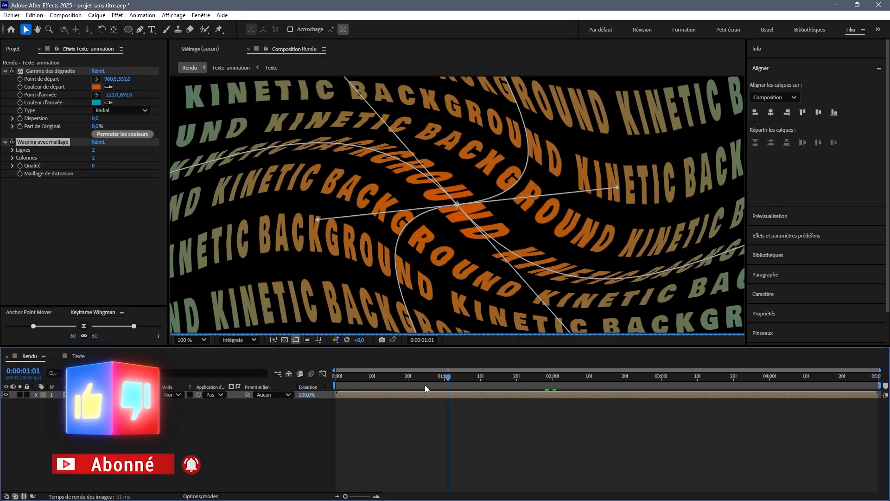
scroll(405, 260, "up", 1)
scroll(405, 259, "down", 1)
left_click_drag(405, 100, 399, 114)
left_click_drag(437, 377, 492, 385)
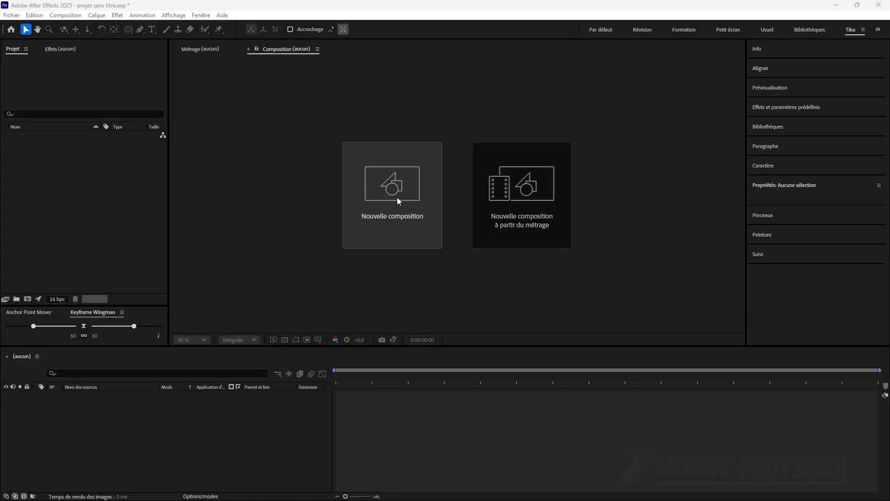
Create a composition named Rendu with a size of 1920 × 1080 px
left_click(395, 195)
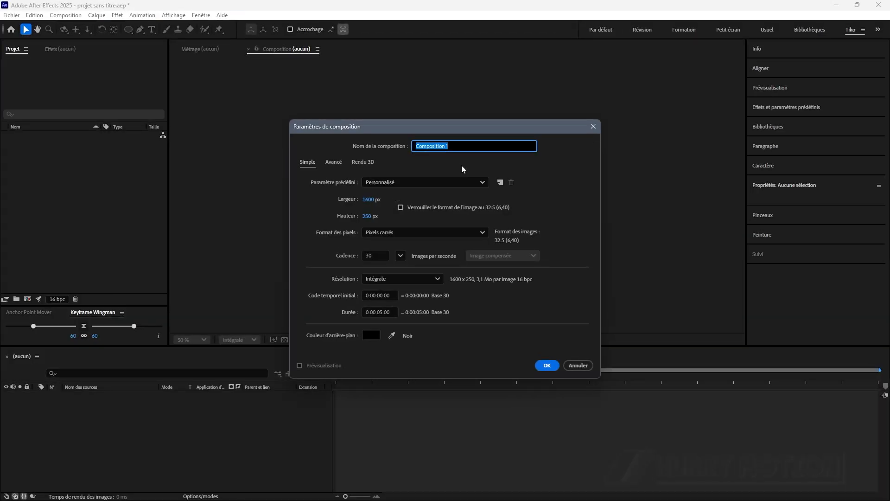
type("Rendu")
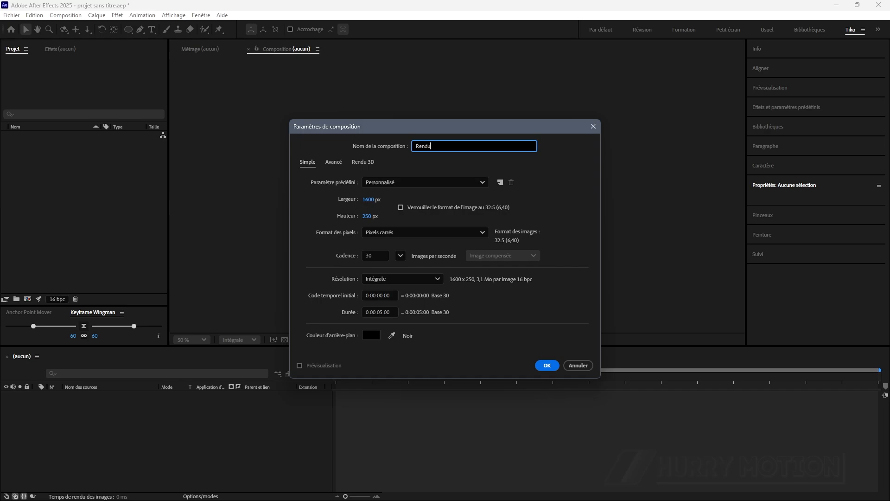
left_click(372, 199)
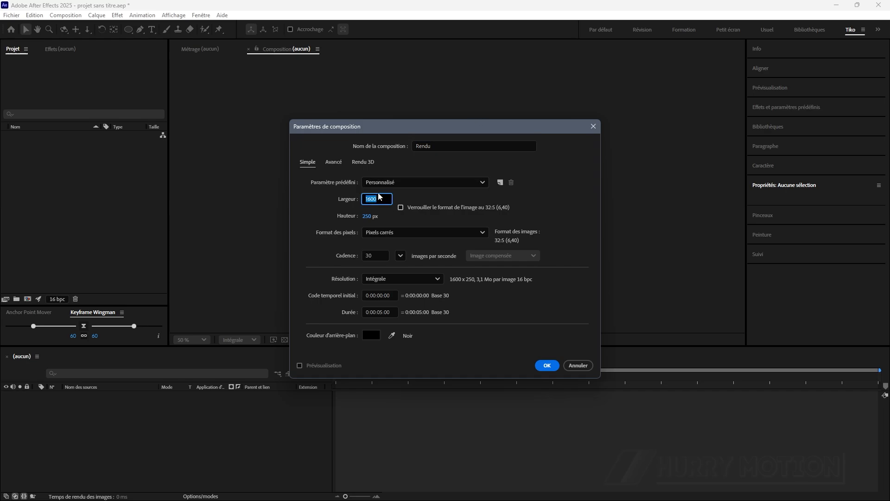
type("1920")
key("Tab")
type("1080")
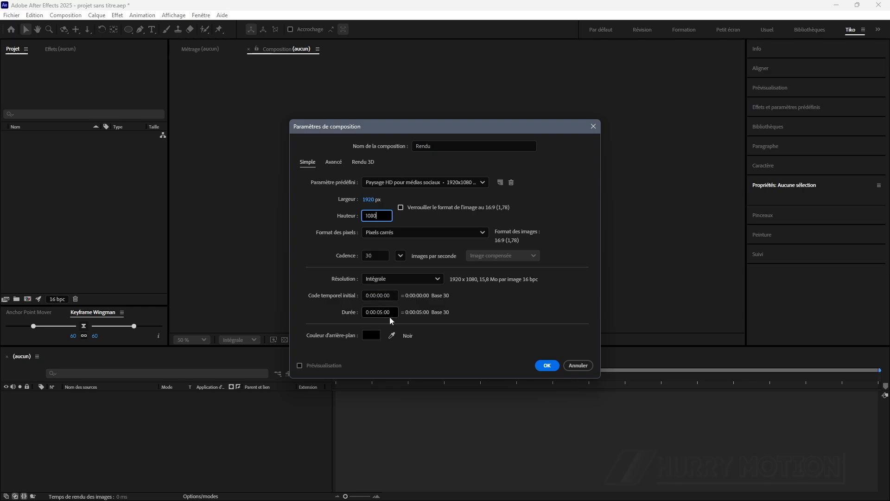
left_click(546, 366)
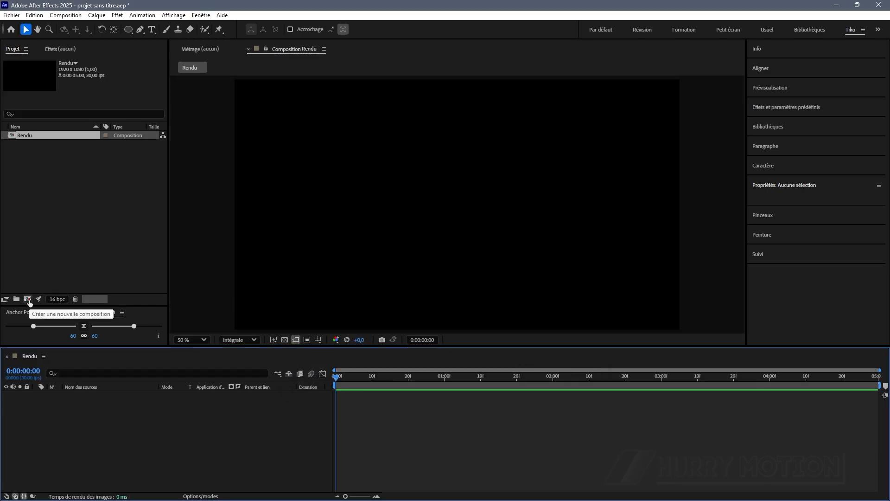
Create a second composition named Texte with a size of 1500 × 200 px
left_click(28, 299)
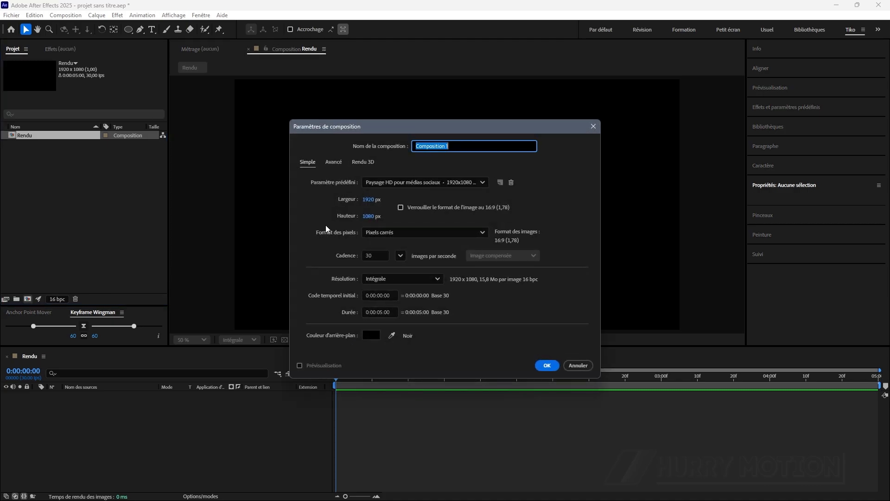
type("Texte")
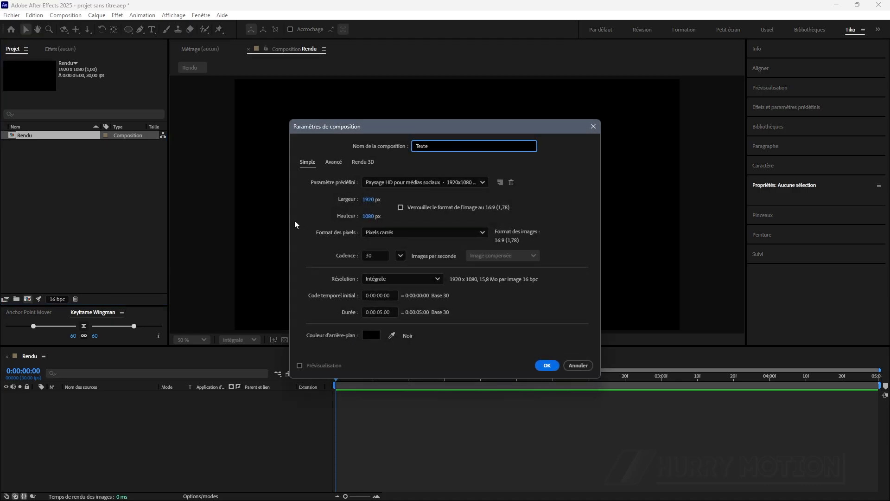
left_click(369, 199)
type("1500")
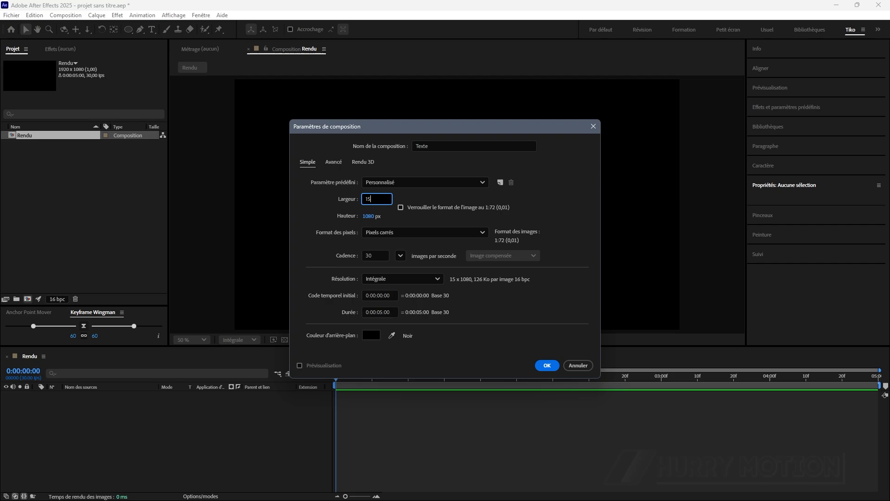
left_click(370, 216)
left_click(369, 216)
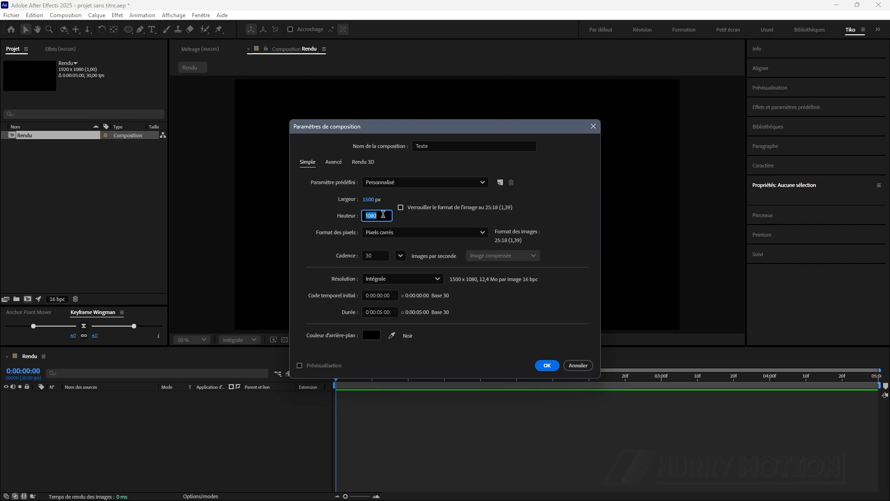
type("200")
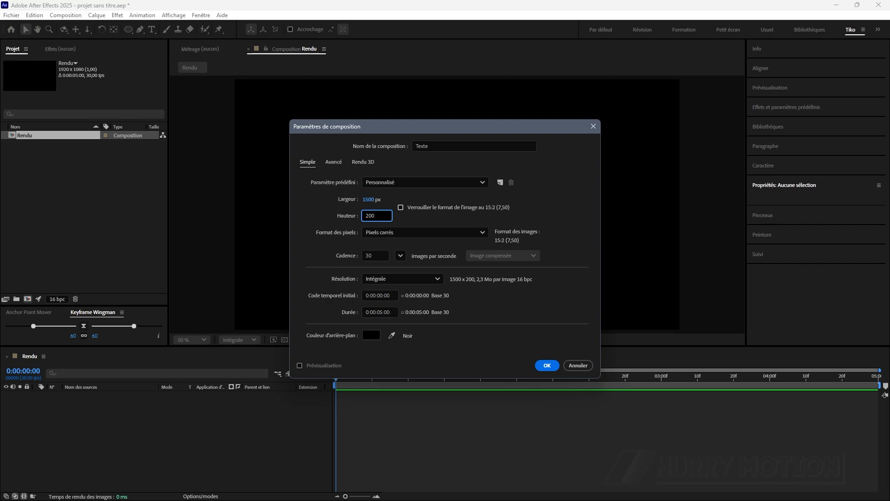
left_click(546, 365)
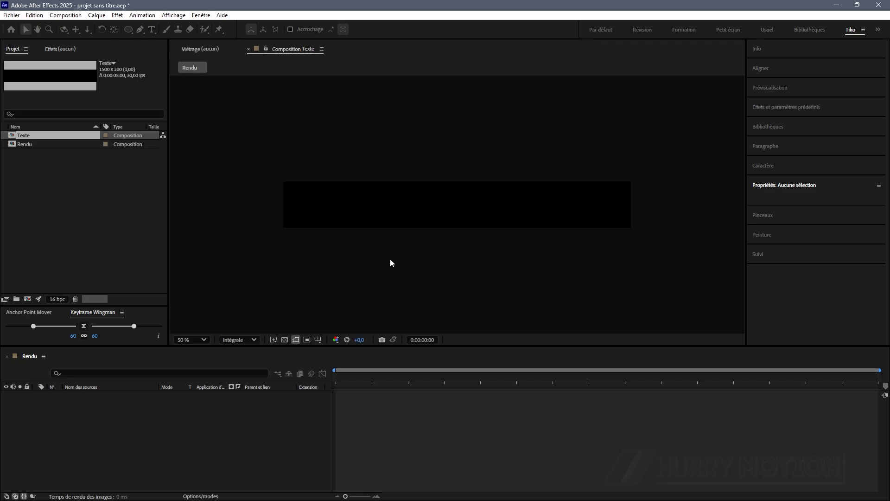
Add a text layer reading "BACKGROUND KINETIC" in the Texte composition
left_click(151, 29)
left_click(301, 207)
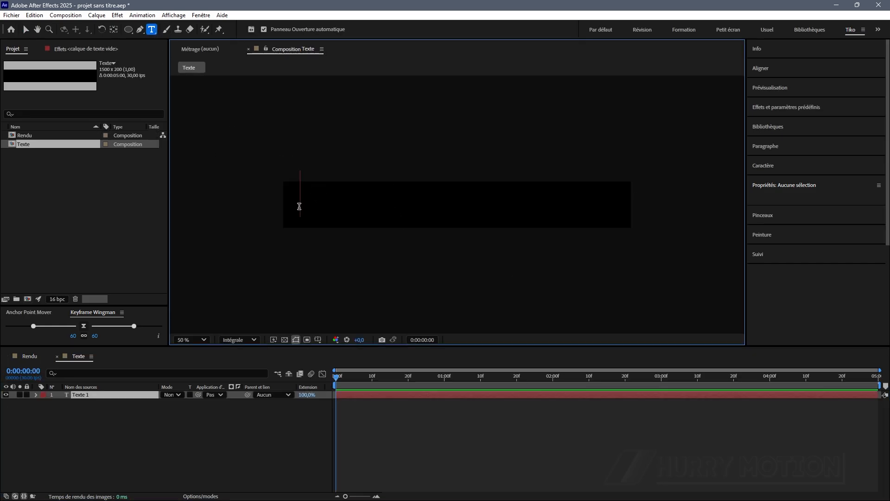
type("BAC")
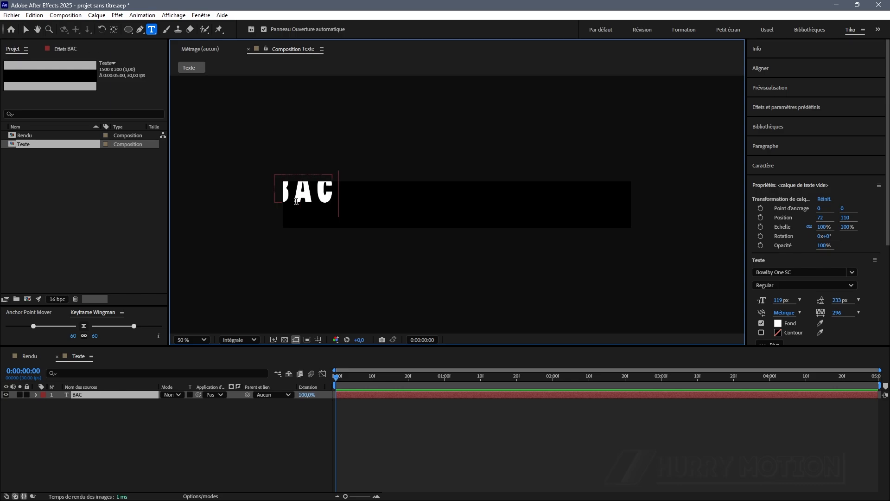
type("KGROUND")
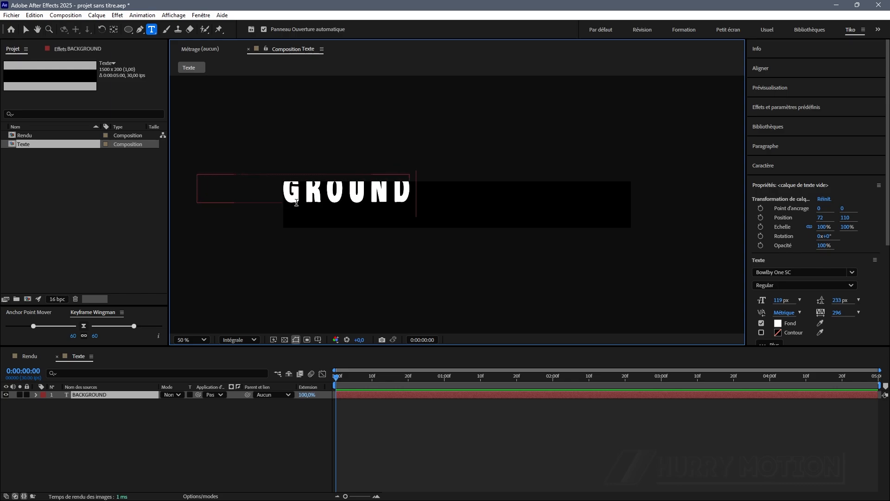
type(" KINETIC")
left_click(26, 29)
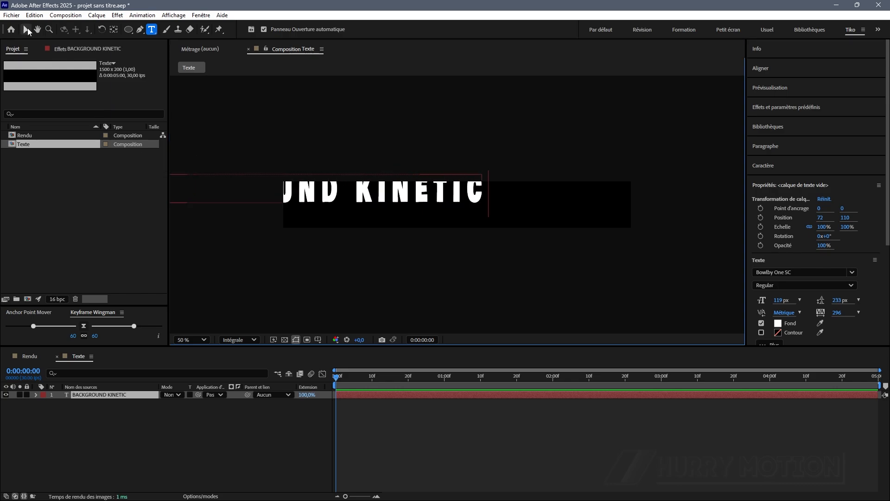
Centre the text layer's anchor point and align the text horizontally and vertically to the middle of the composition
left_click(114, 32)
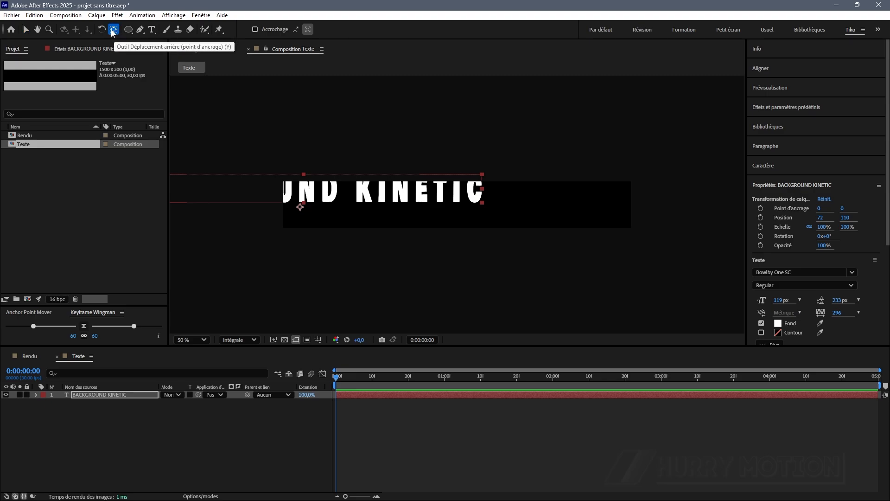
key("ctrl+alt+Home")
left_click(777, 71)
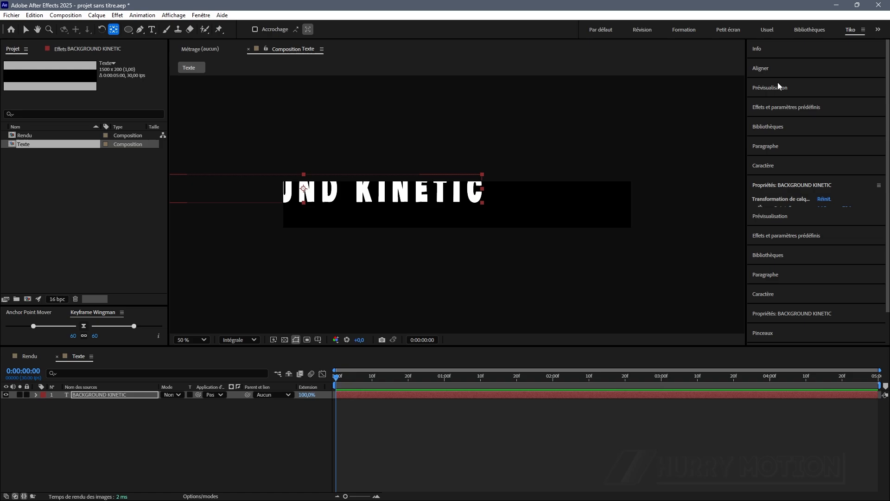
left_click(770, 112)
left_click(818, 112)
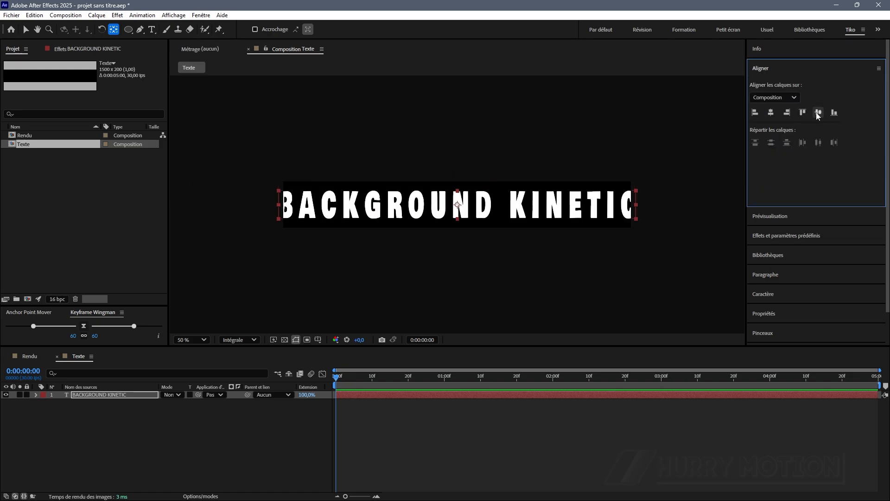
Scale the text down slightly so it fits inside the composition's width
left_click(26, 31)
left_click_drag(273, 209, 292, 208)
left_click(149, 427)
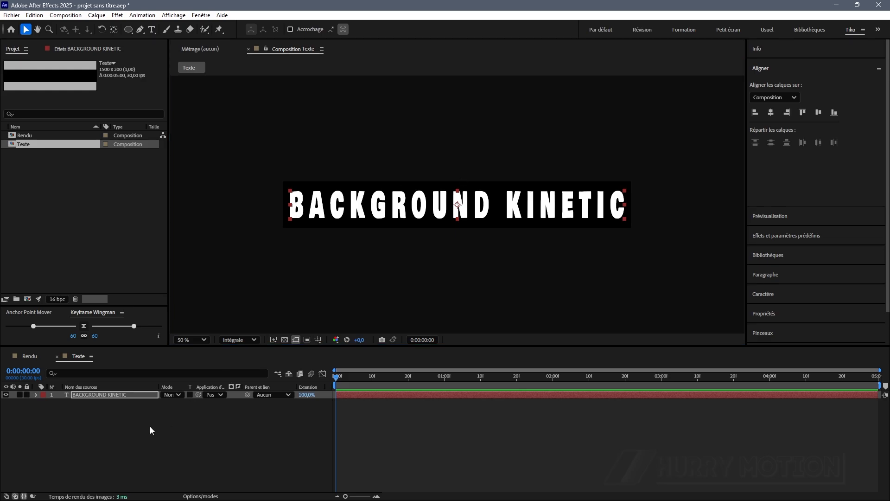
Place the Texte composition as a layer in Rendu and set its scale to 50%
double_click(20, 135)
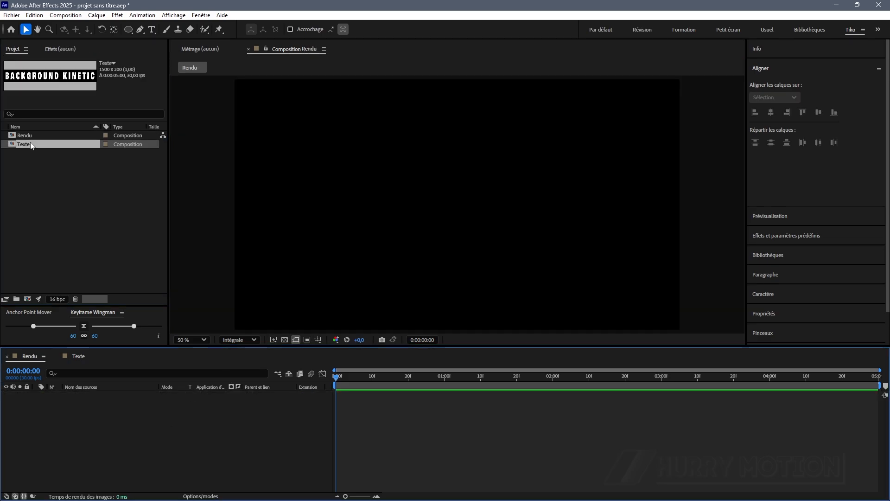
left_click_drag(81, 417, 83, 416)
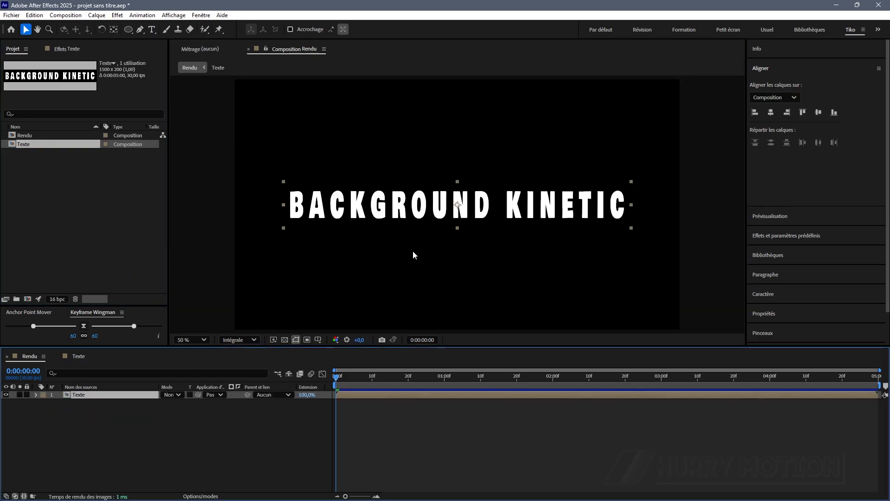
key("comma")
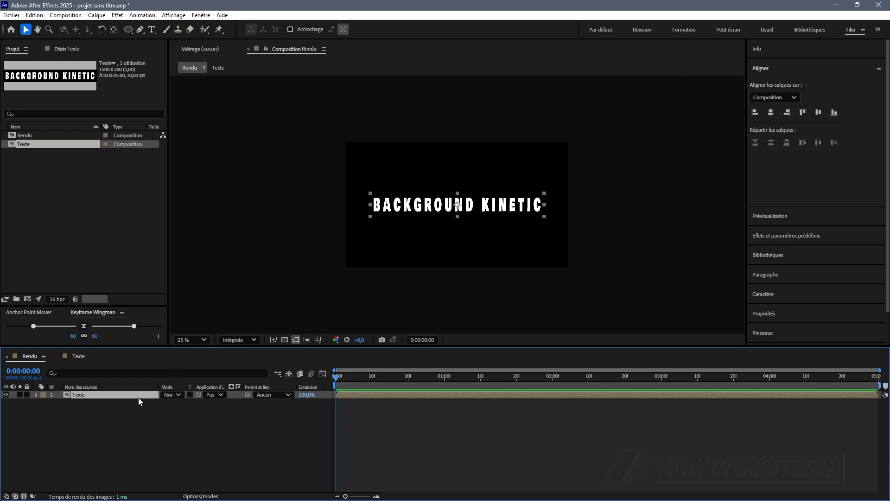
key("s")
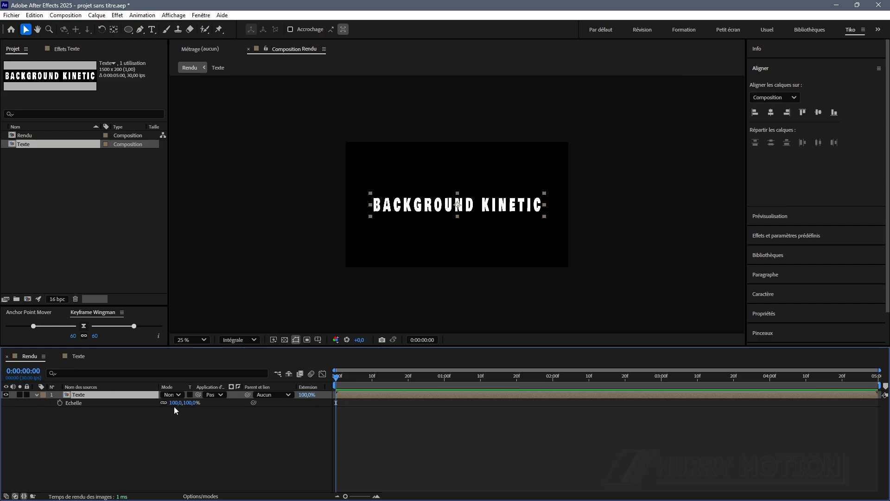
left_click(175, 402)
type("50")
key("Return")
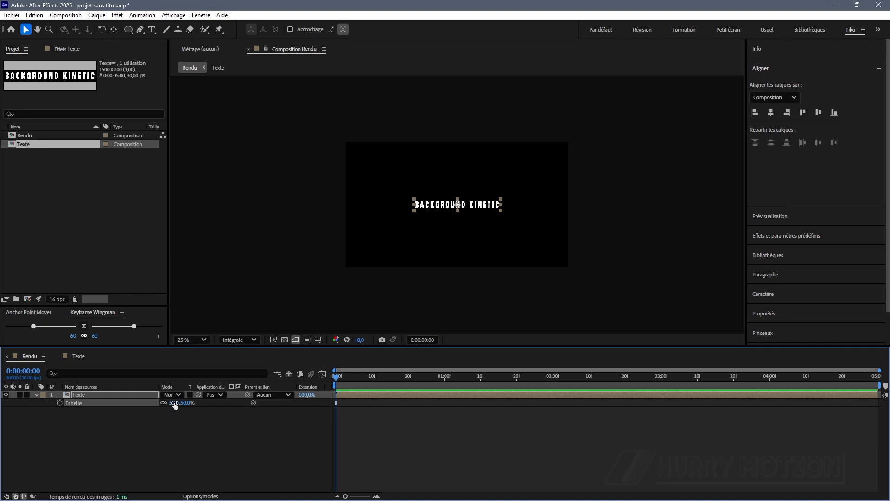
key("period")
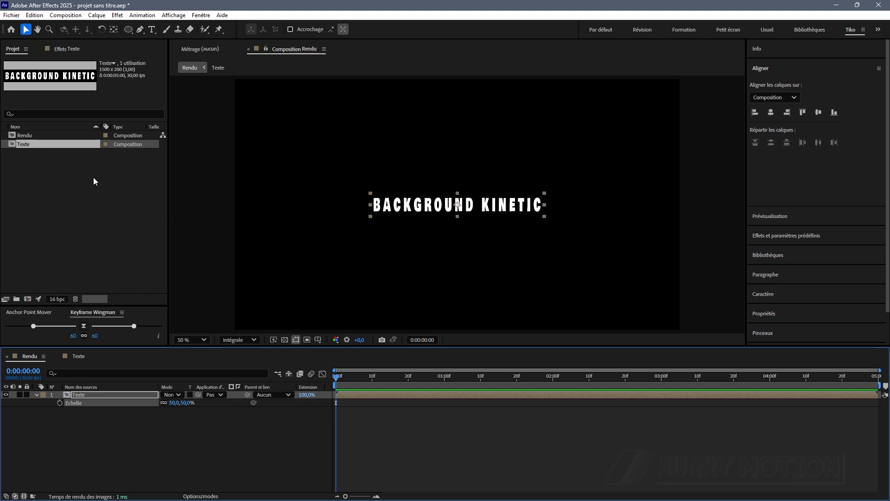
Apply the Juxtaposition directionnelle effect to the Texte layer with output width 480 and output height 1290
left_click(67, 49)
key("ctrl+space")
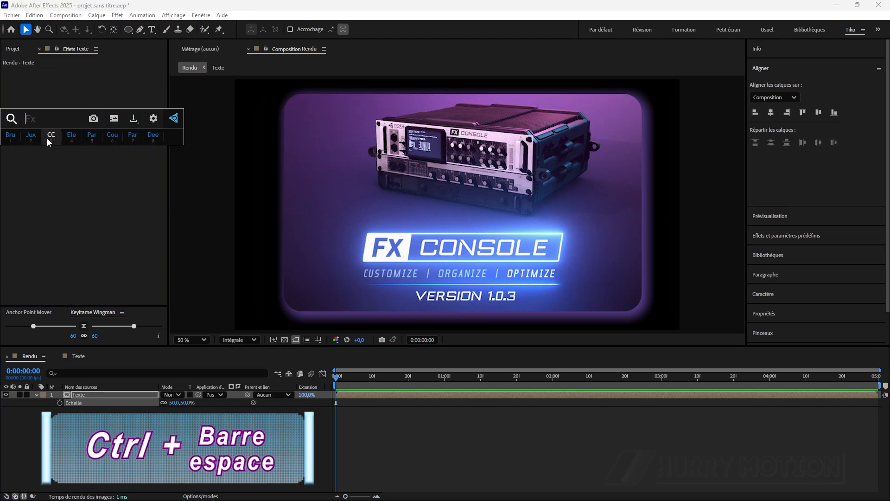
key("2")
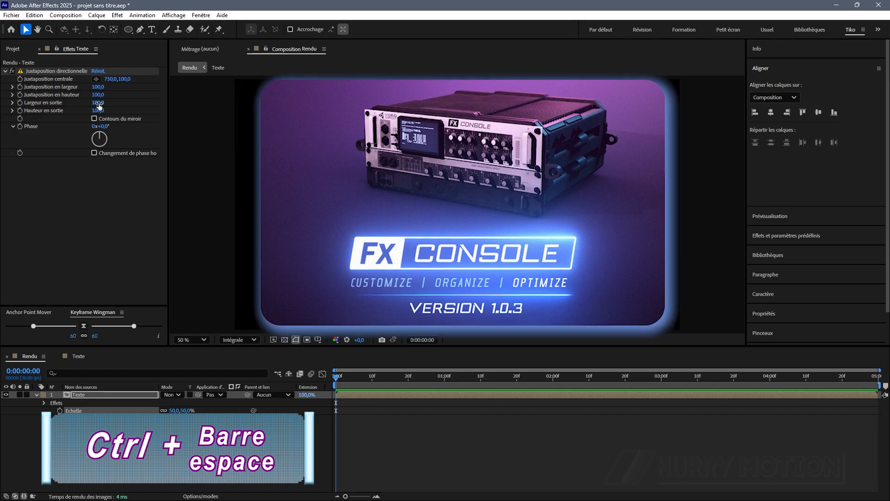
left_click_drag(98, 103, 151, 112)
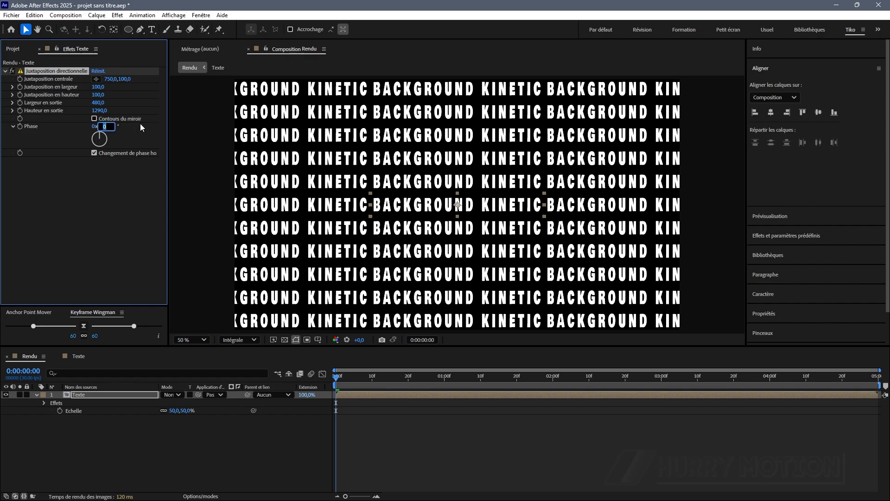
Offset alternate text rows with the effect's horizontal phase shift, trying a phase of 115° before settling on 71°
type("115")
key("Return")
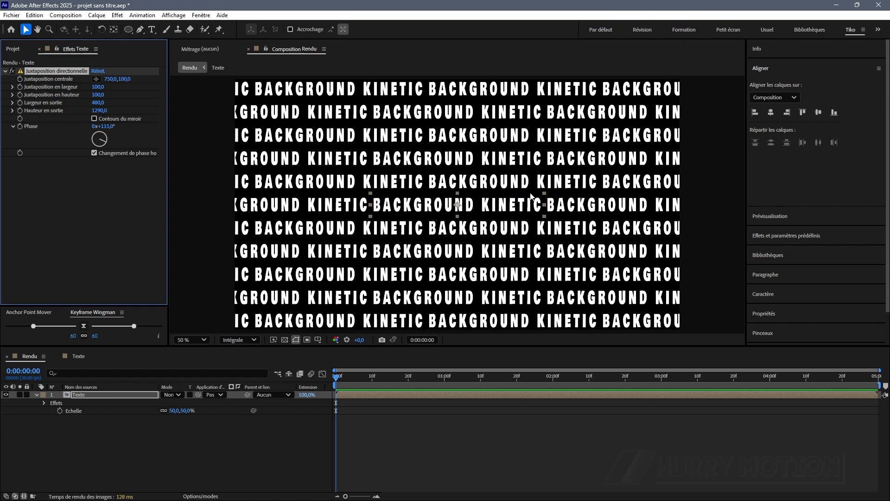
mouse_move(104, 126)
left_mouse_down()
mouse_move(112, 126)
mouse_move(86, 126)
left_mouse_up()
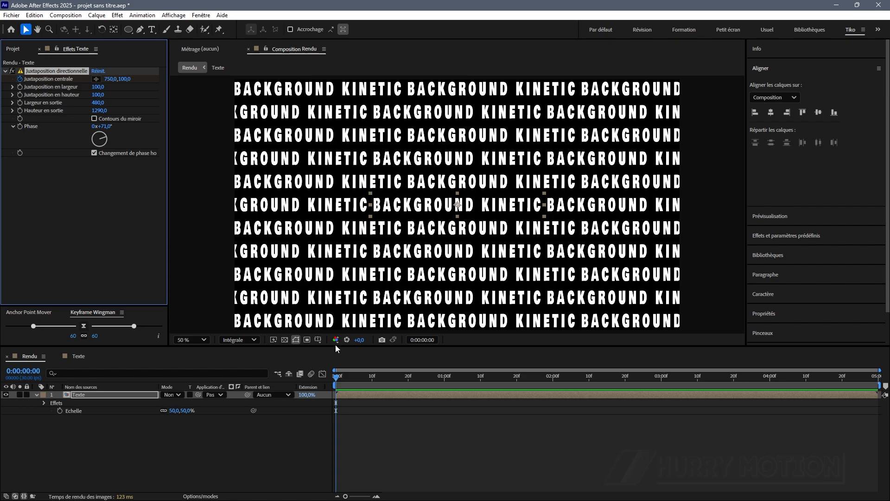
Animate the tile centre from 750,100 at the start to -3060,100 at 0:00:04:29 and preview the scrolling rows
left_click_drag(338, 376, 875, 377)
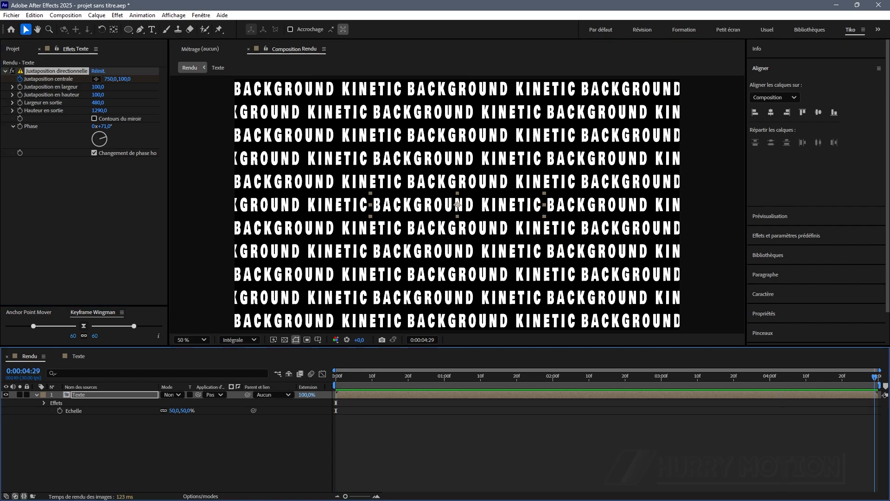
left_click_drag(111, 79, 143, 94)
key("space")
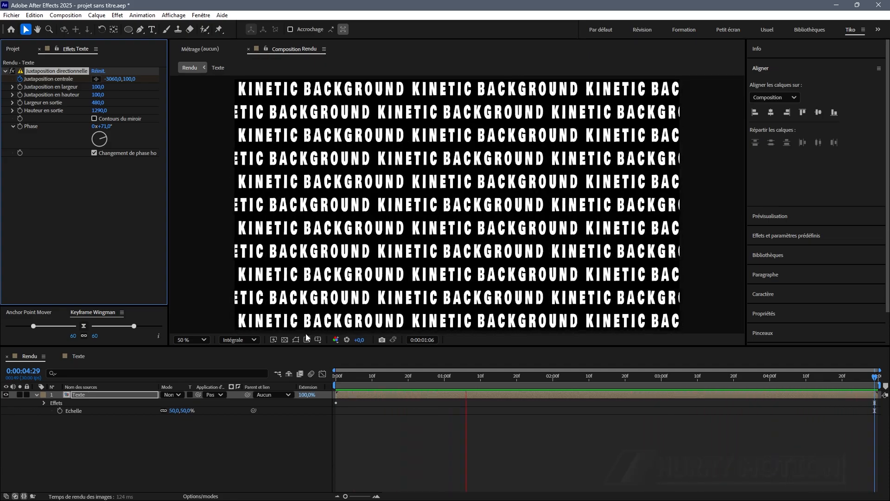
key("space")
left_click(42, 395)
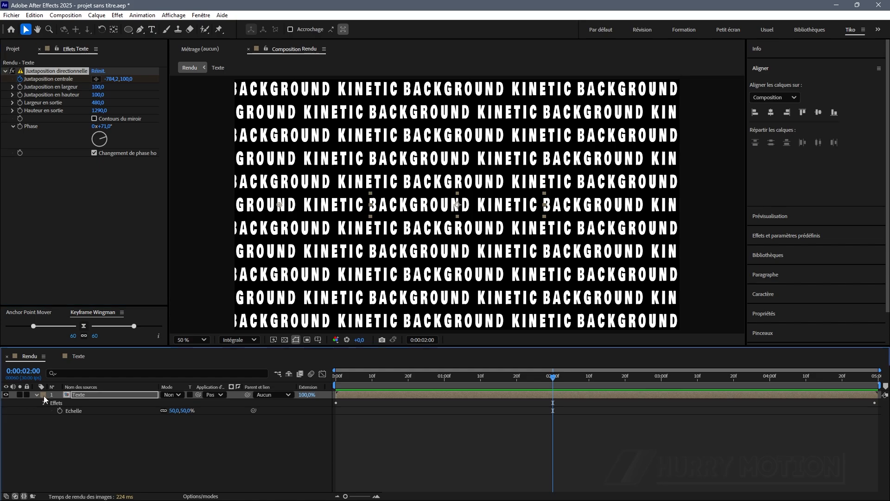
Precompose the Texte layer as "Texte animation", moving all its attributes into the new composition
key("ctrl+shift+c")
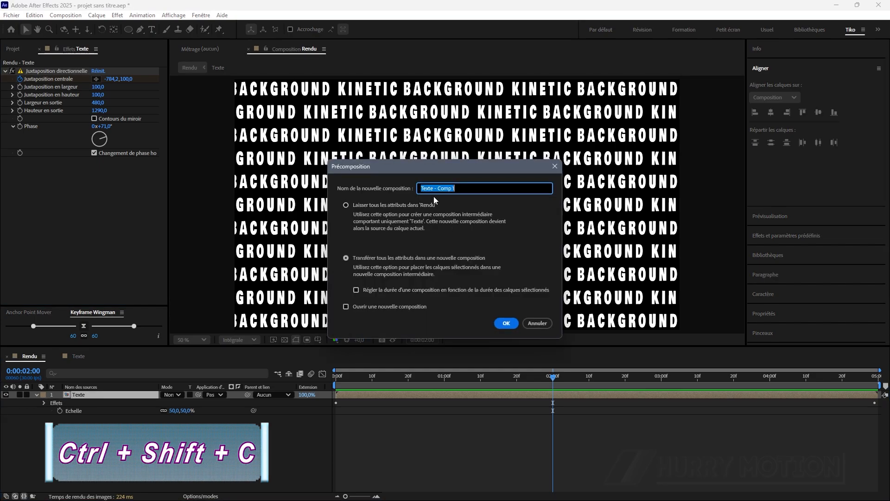
left_click_drag(460, 187, 437, 188)
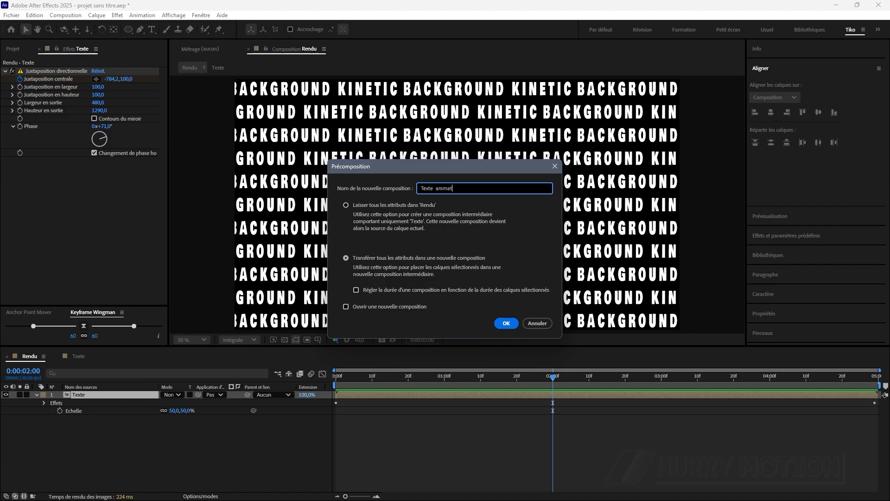
key("Return")
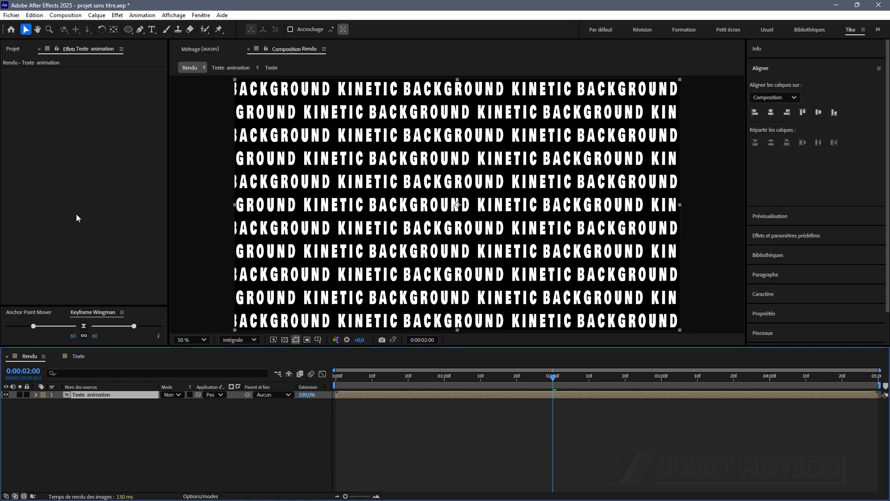
Apply the Gamme des dégradés effect to the Texte animation layer and set its type to Radial
key("ctrl+space")
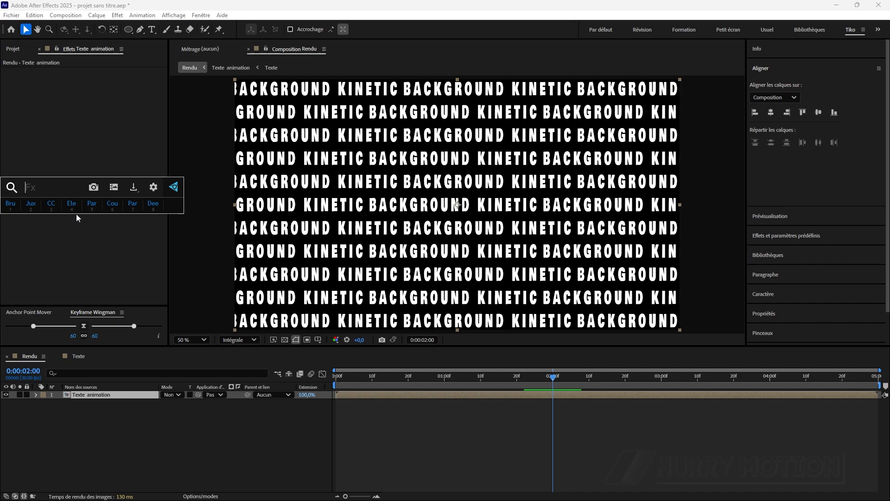
type("gamm")
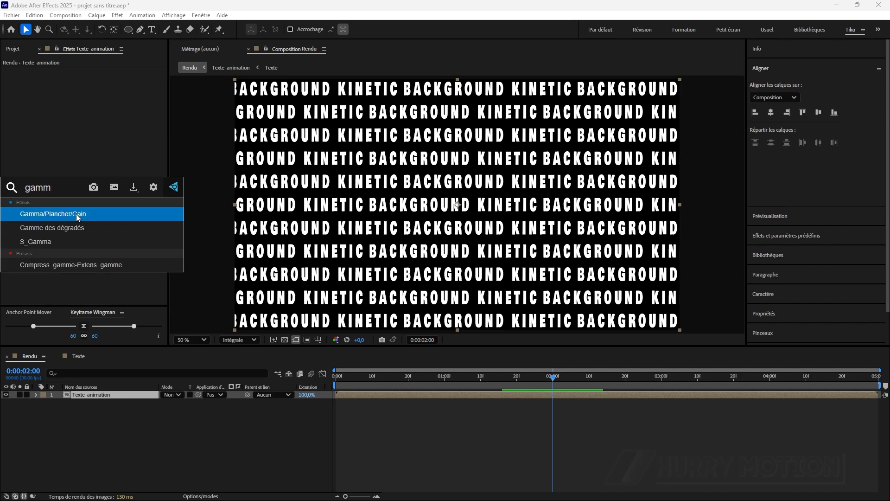
left_click(79, 223)
left_click(121, 110)
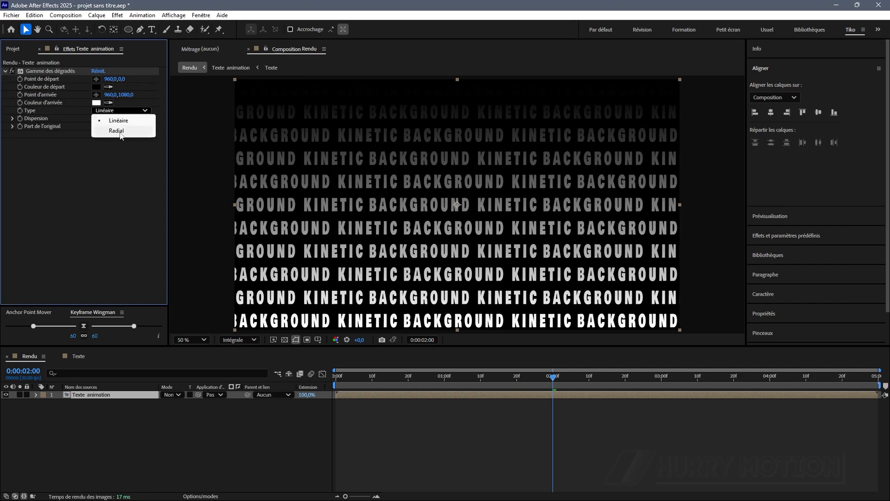
left_click(119, 131)
Set the gradient's start colour to dark orange and move its start point to about 960,552 at the frame's centre
left_click(97, 87)
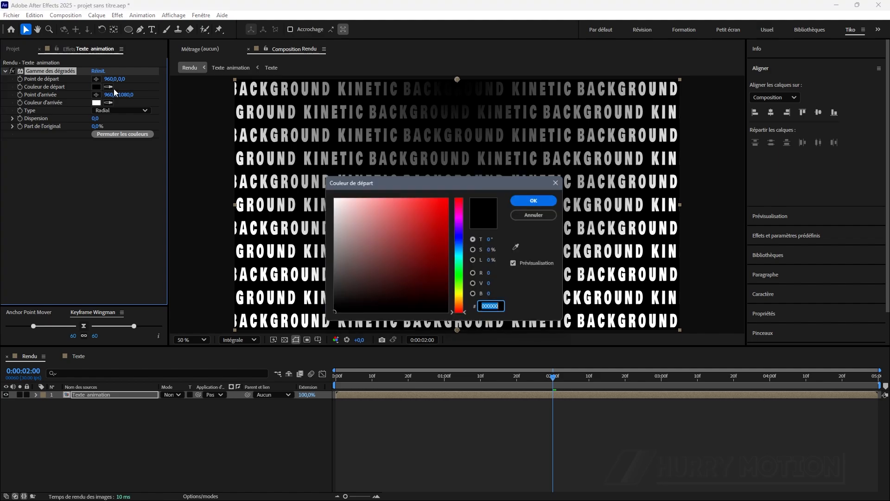
left_click(461, 213)
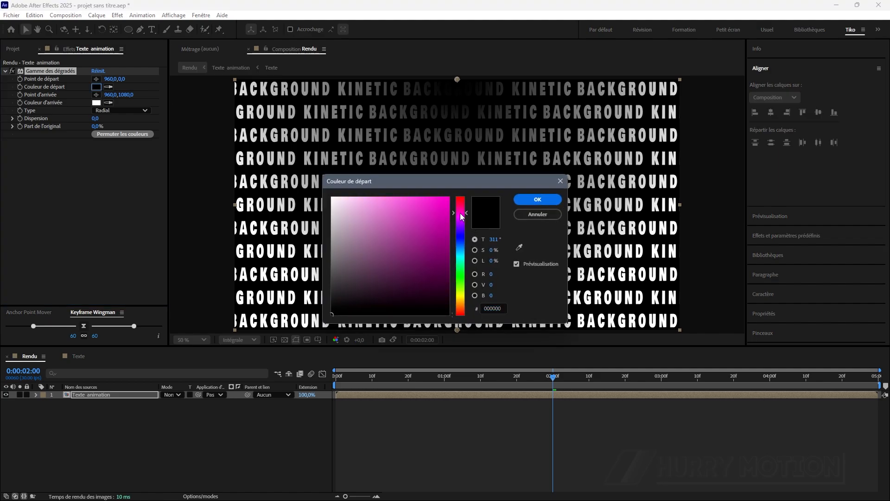
left_click(446, 218)
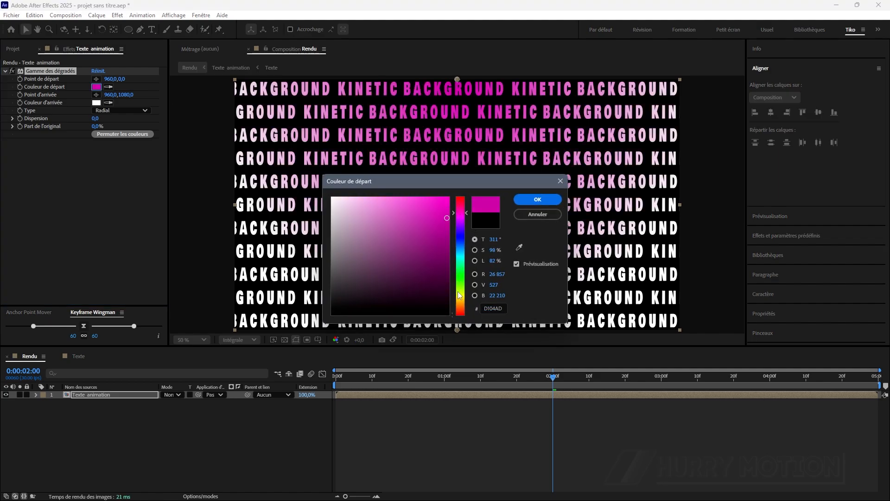
left_click_drag(460, 297, 461, 311)
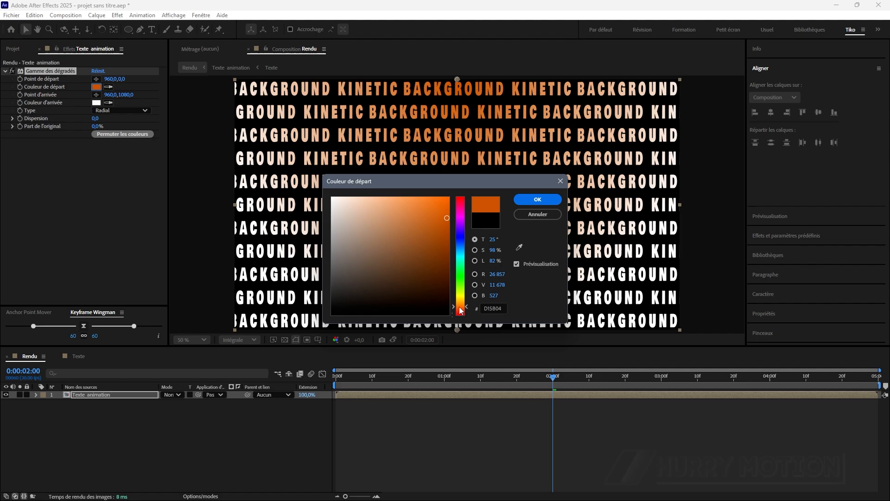
left_click(526, 202)
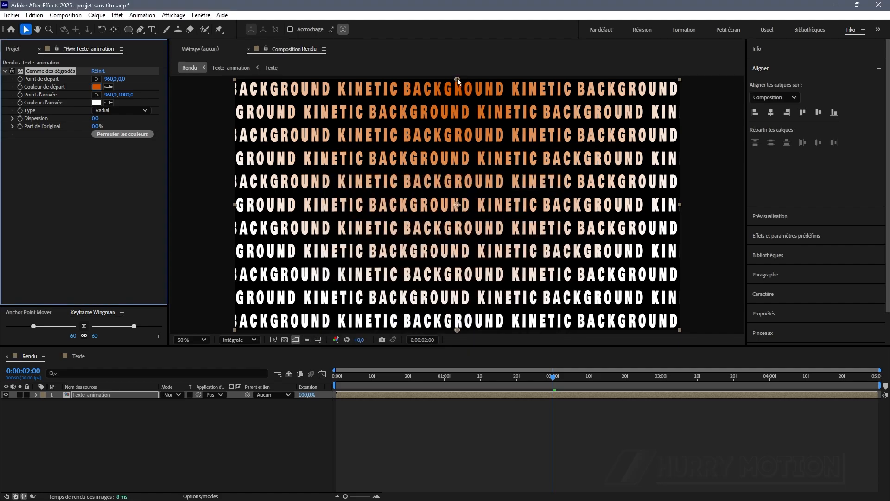
left_click_drag(457, 79, 457, 210)
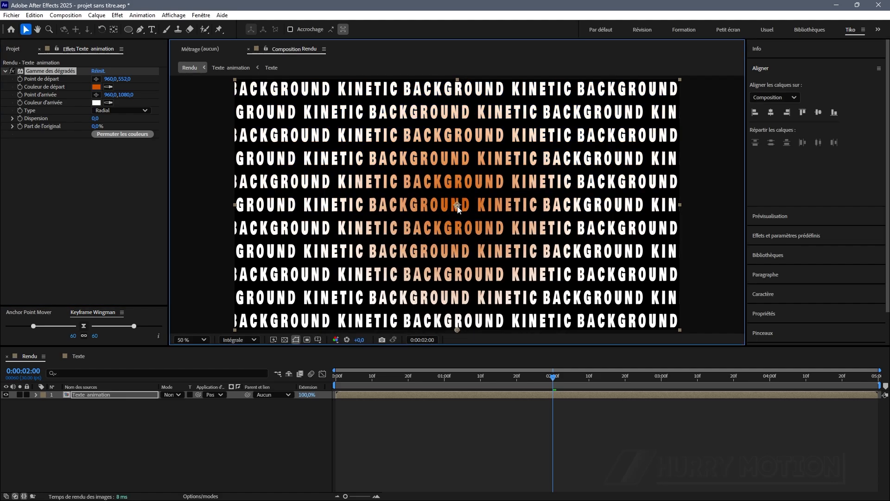
left_click(73, 142)
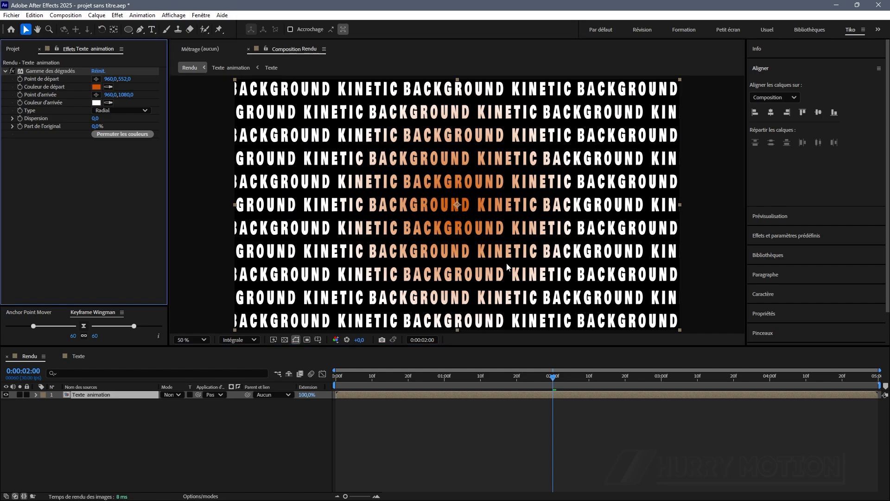
Set the gradient's end colour to cyan-blue and move its end point beyond the frame's left edge, at about -221,692
left_click(96, 102)
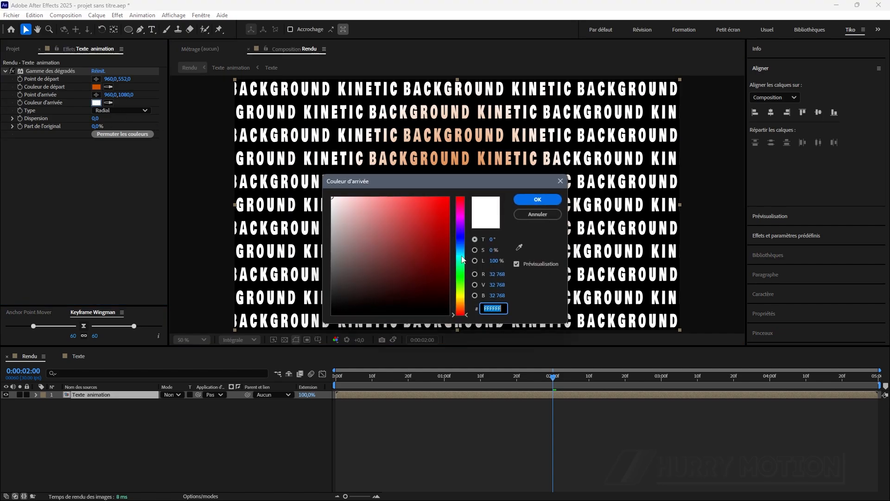
left_click(460, 253)
mouse_move(443, 225)
left_mouse_down()
mouse_move(449, 240)
mouse_move(445, 229)
left_mouse_up()
left_click(519, 202)
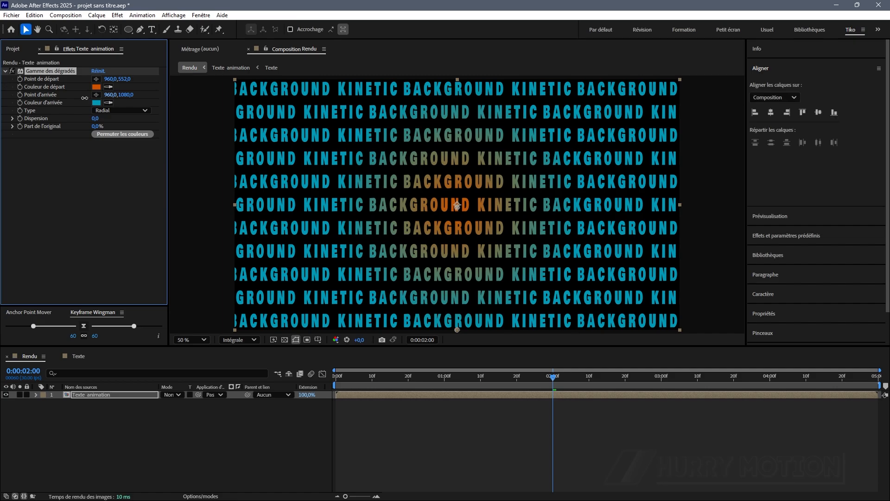
left_click_drag(81, 98, 79, 98)
left_click_drag(441, 330, 184, 243)
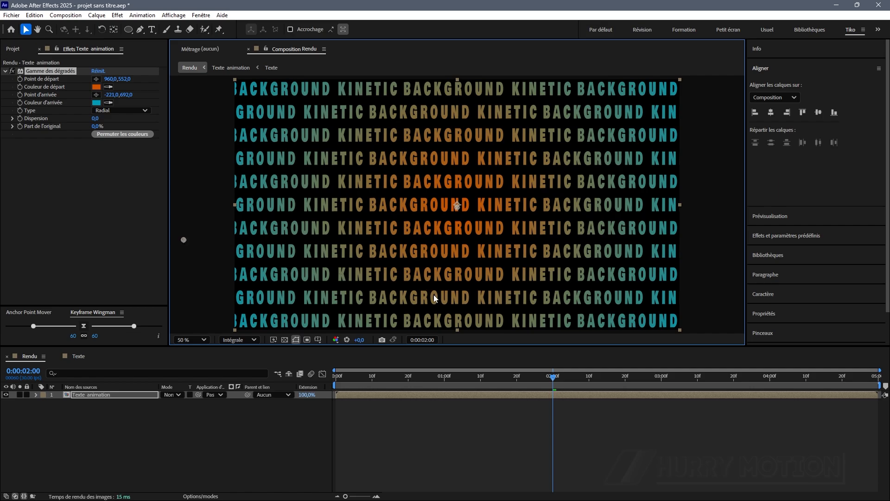
left_click(72, 206)
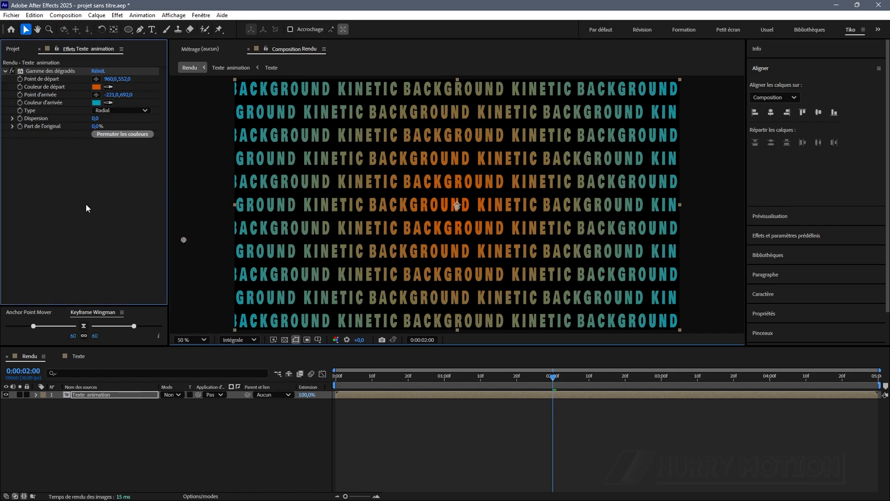
Apply the Warping avec maillage effect to the Texte animation layer with 2 rows and 2 columns
left_click(119, 16)
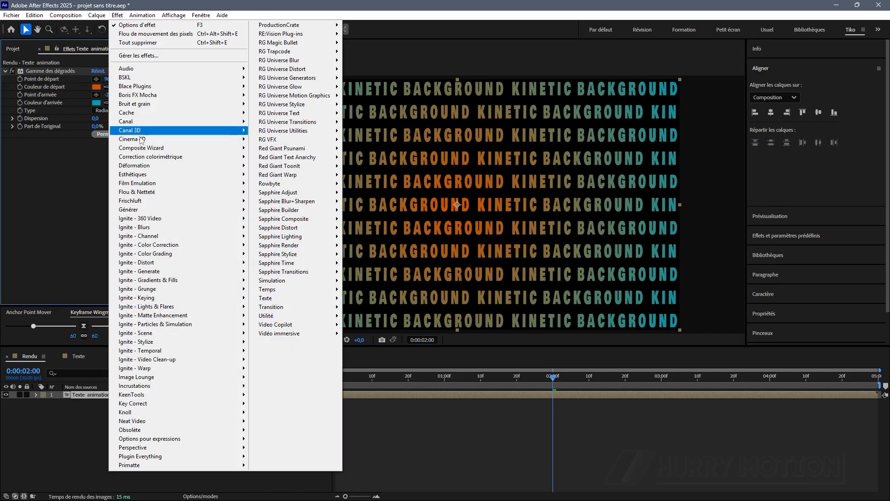
mouse_move(135, 169)
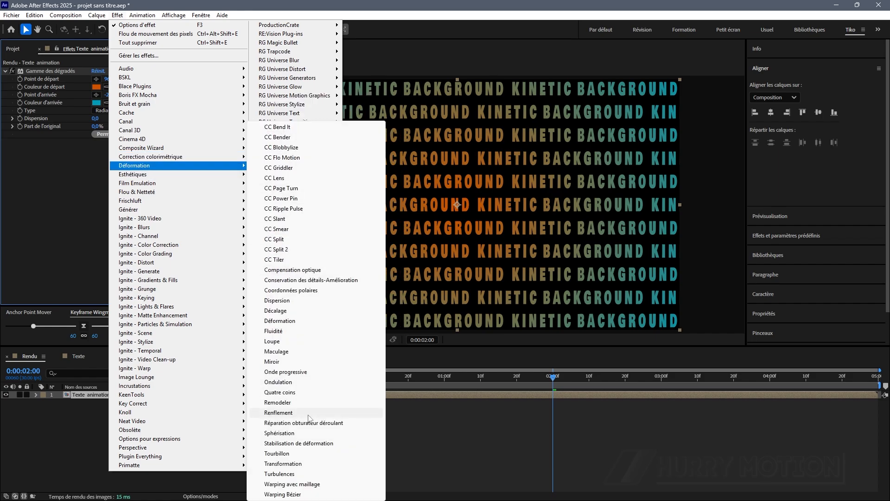
left_click(288, 485)
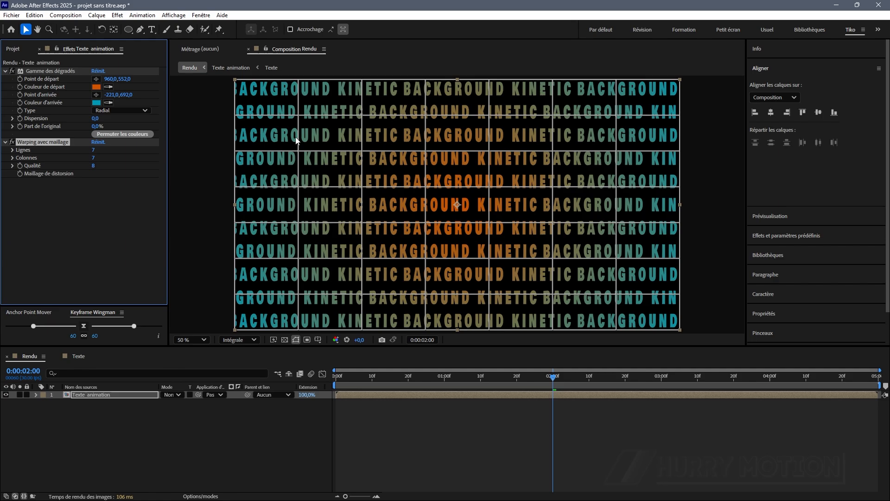
left_click(93, 151)
left_click(93, 158)
left_click(98, 207)
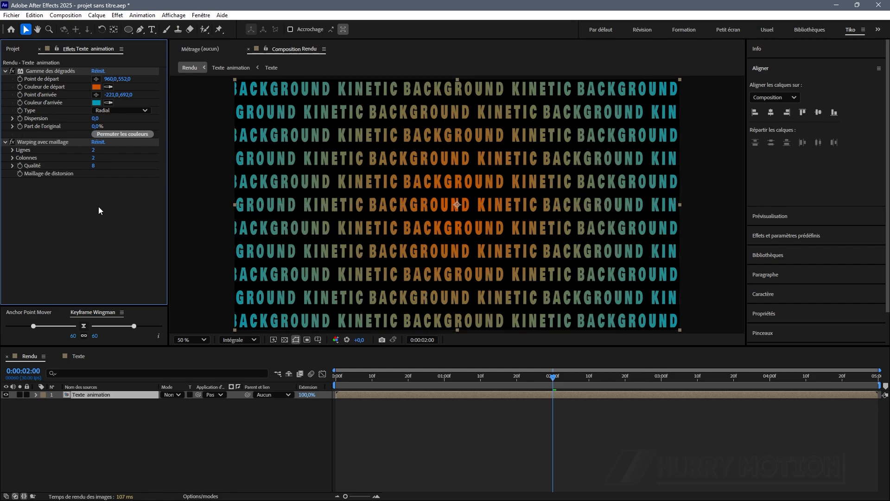
Twist the text rows into an S-shaped wave by rotating and lengthening the tangent handles of the mesh's centre point
left_click(50, 143)
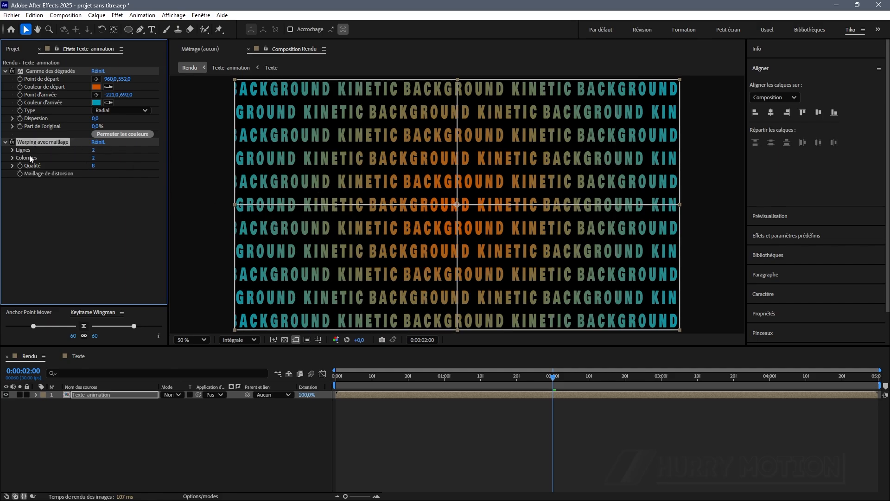
left_click(457, 205)
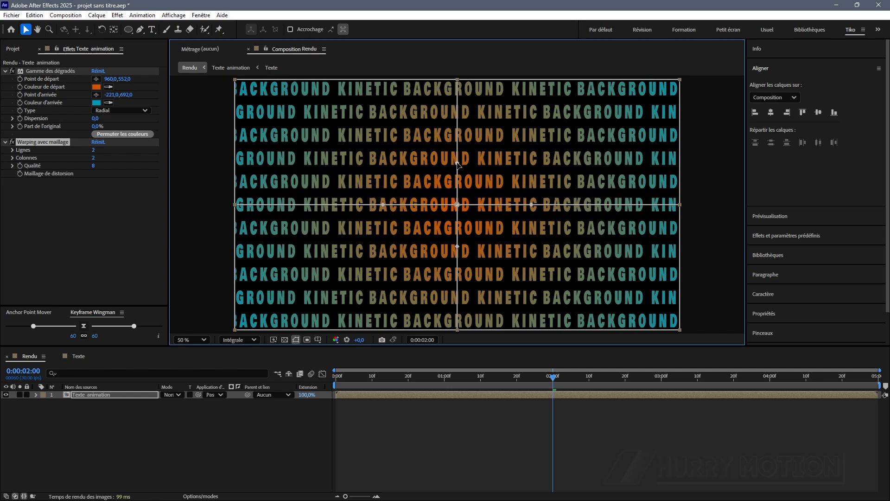
left_click_drag(457, 164, 528, 290)
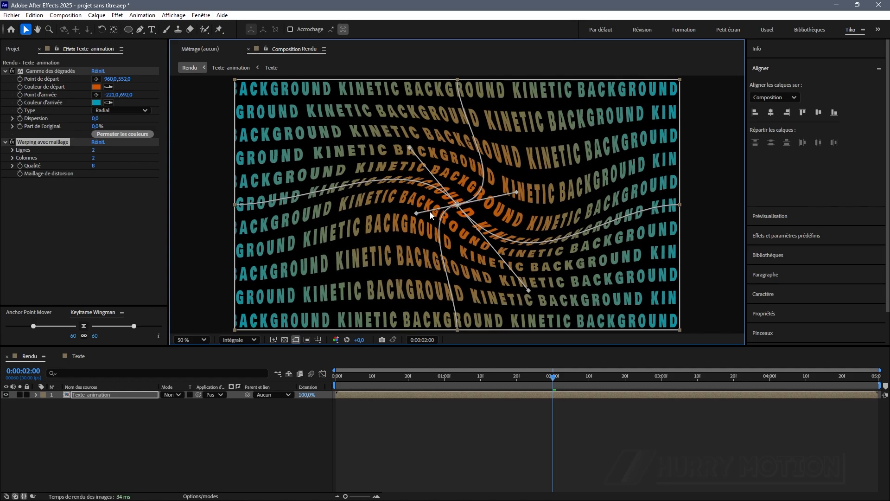
left_click_drag(408, 144, 396, 135)
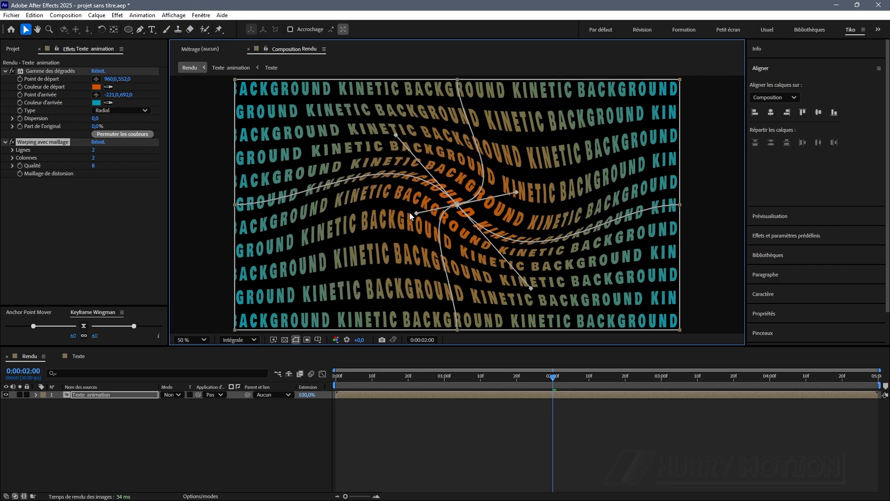
left_click_drag(416, 213, 387, 209)
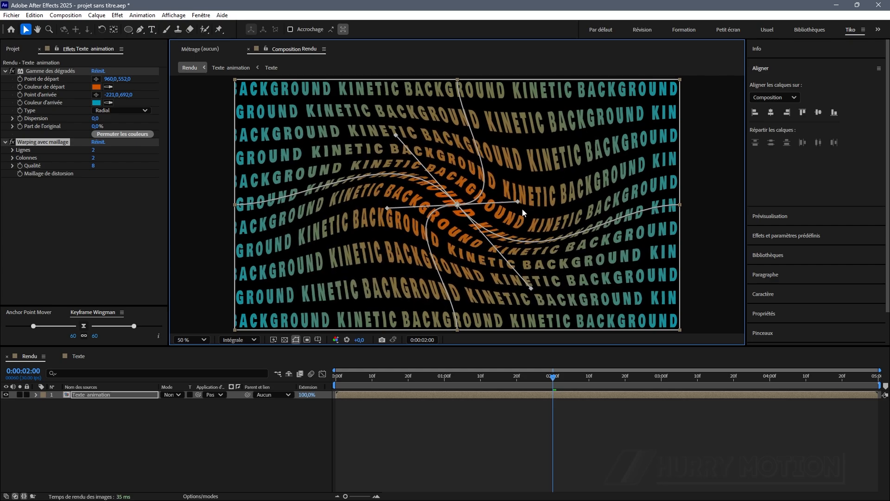
left_click_drag(519, 202, 537, 196)
Check the warp up close at other frames and refine the left-side tangent handles of the mesh's centre point
scroll(490, 275, "up", 1)
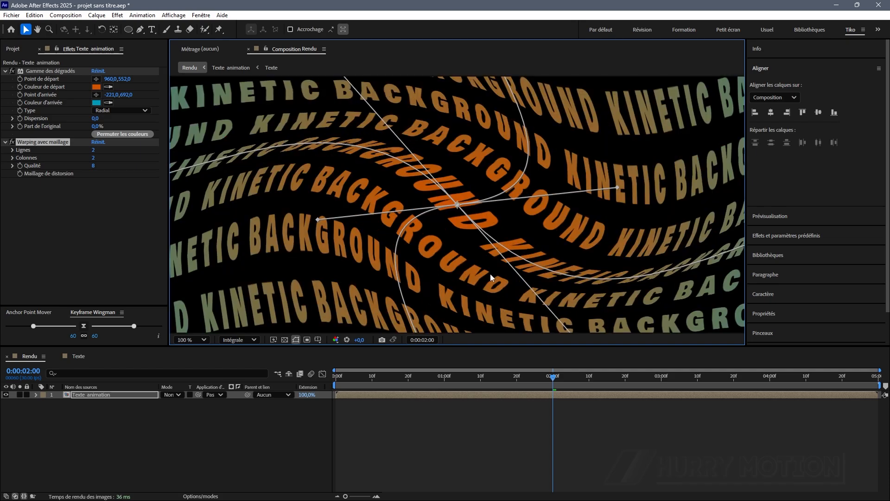
left_click_drag(553, 374, 437, 393)
scroll(316, 132, "up", 1)
key("space")
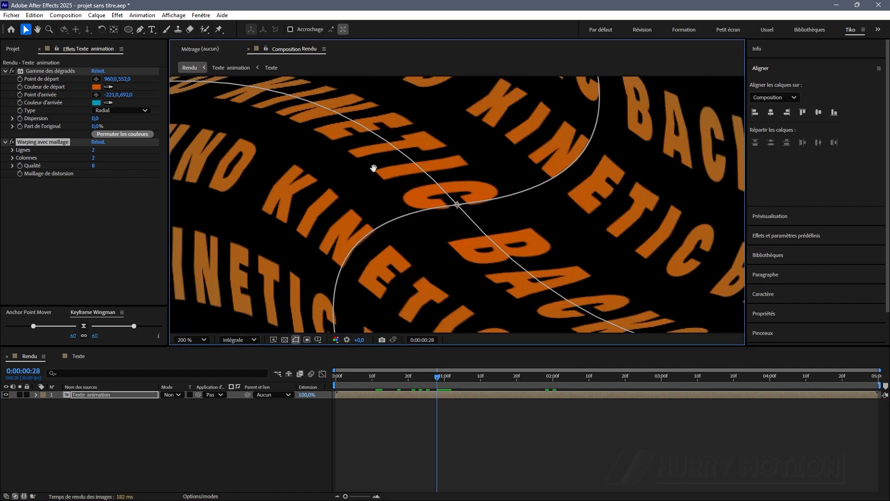
left_click_drag(407, 188, 424, 202)
scroll(427, 217, "down", 1)
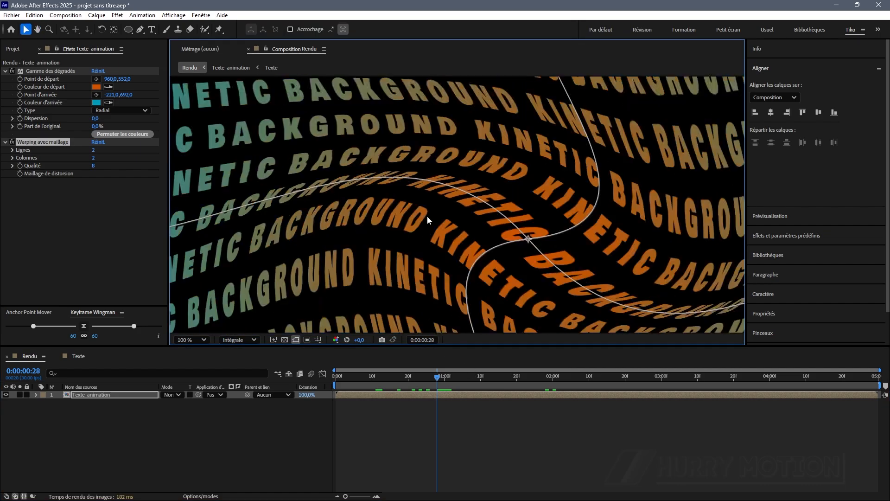
left_click(528, 238)
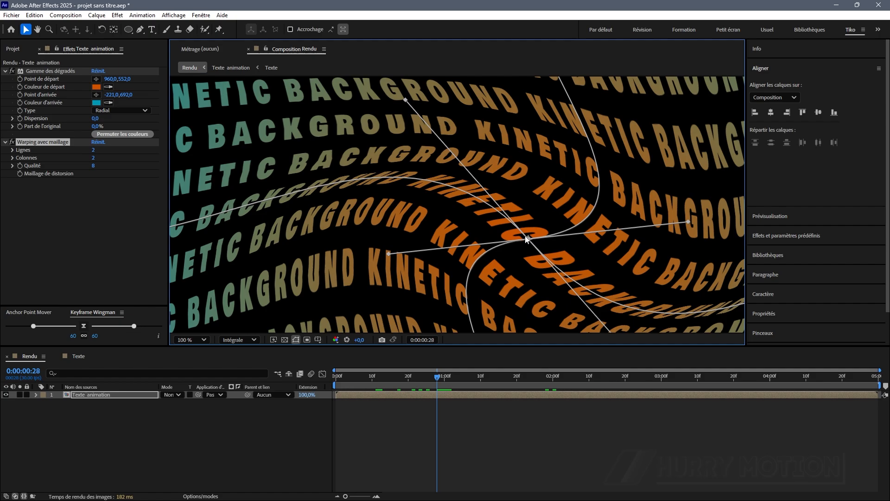
left_click_drag(406, 100, 398, 116)
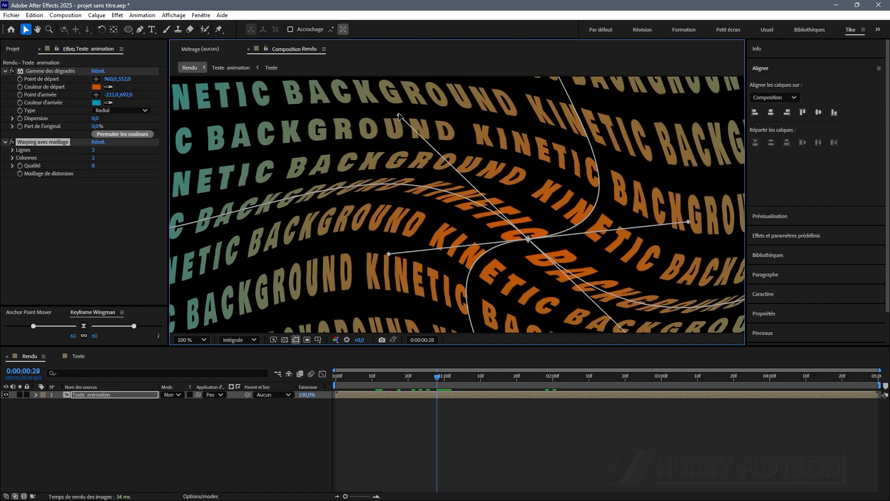
left_click_drag(389, 254, 382, 263)
mouse_move(437, 377)
left_mouse_down()
mouse_move(530, 379)
mouse_move(426, 374)
left_mouse_up()
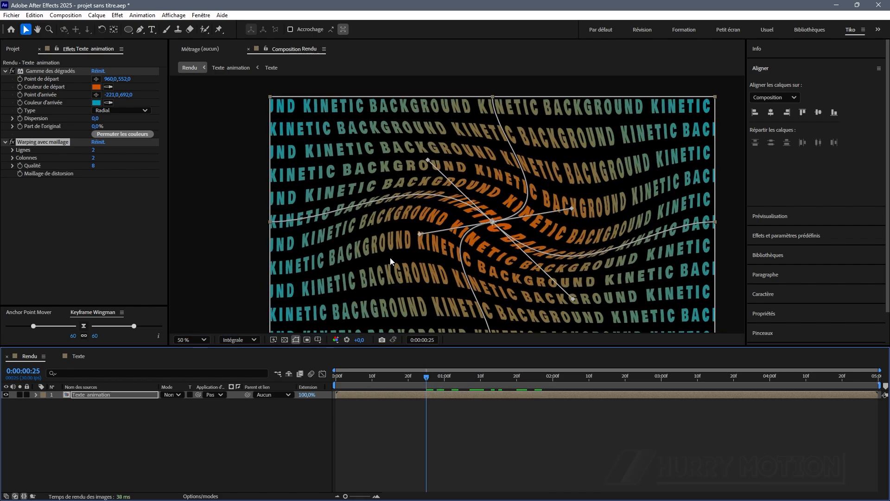
left_click_drag(420, 234, 418, 237)
Deselect the layer, then preview and scrub the warped text animation
left_click(208, 448)
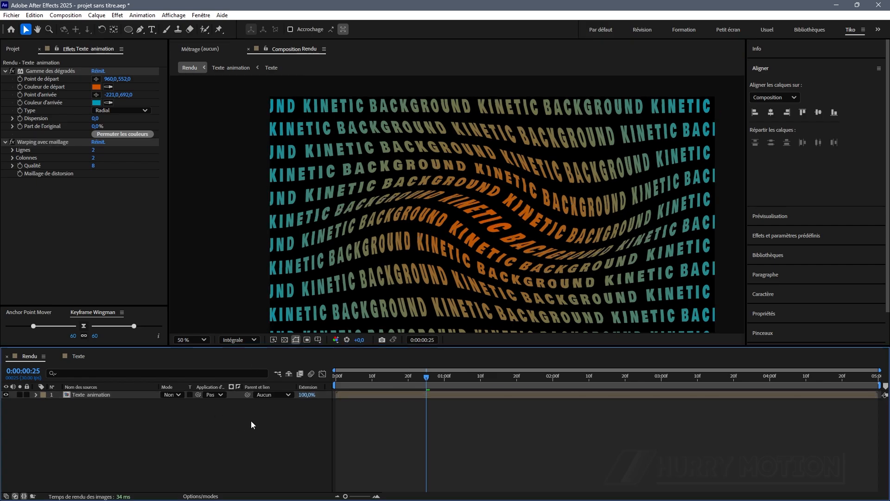
key("space")
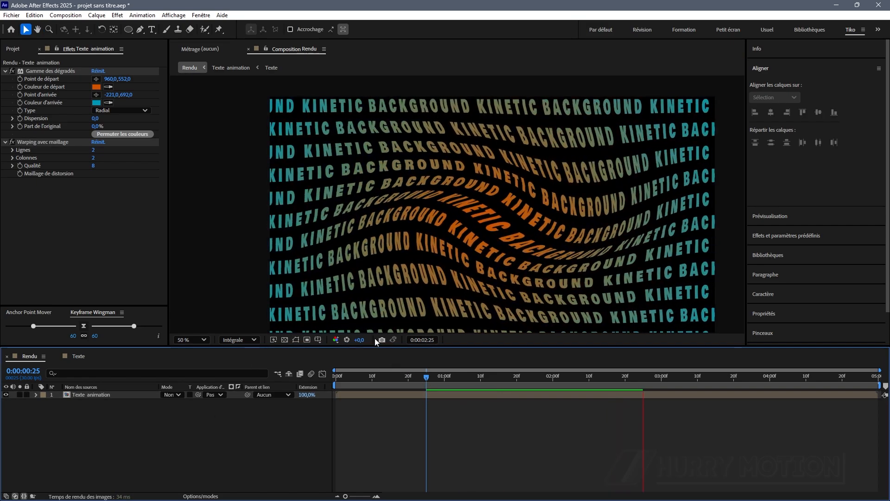
key("space")
mouse_move(396, 383)
left_mouse_down()
mouse_move(350, 384)
mouse_move(394, 384)
left_mouse_up()
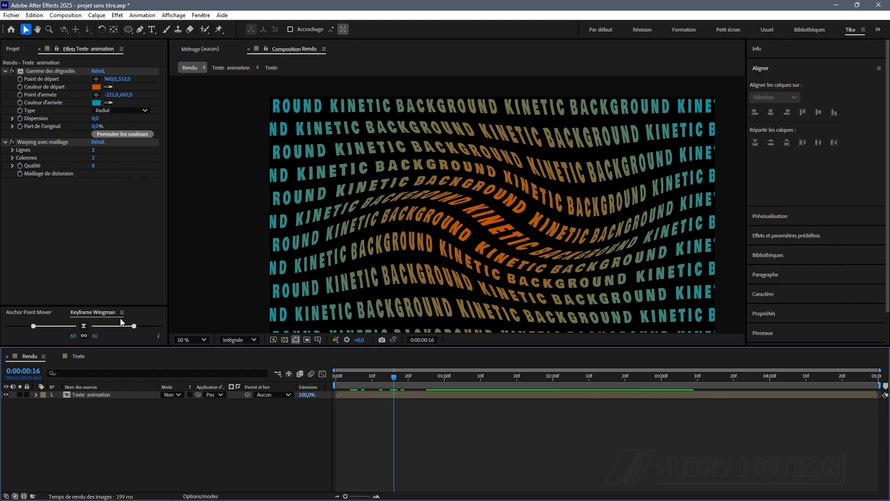
Draw a closed shape with the Pen tool covering the area above the text wave, its lower edge curving along the warped rows
left_click(151, 30)
left_click(140, 29)
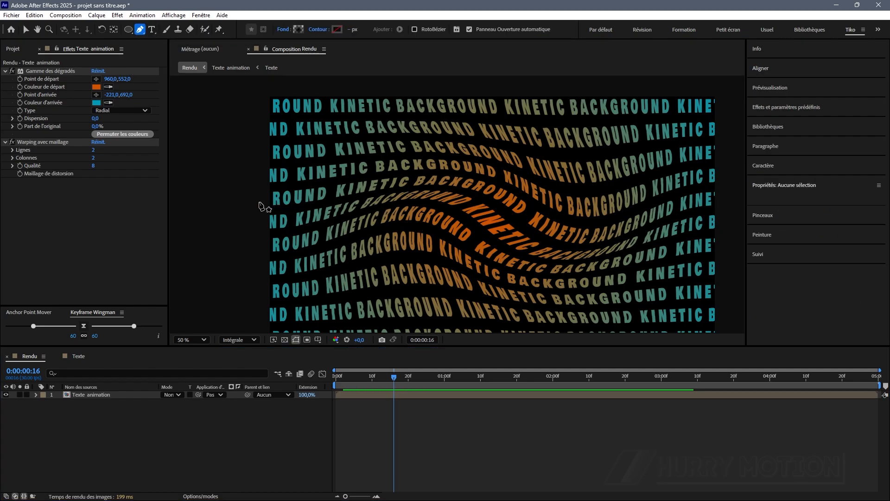
left_click(254, 209)
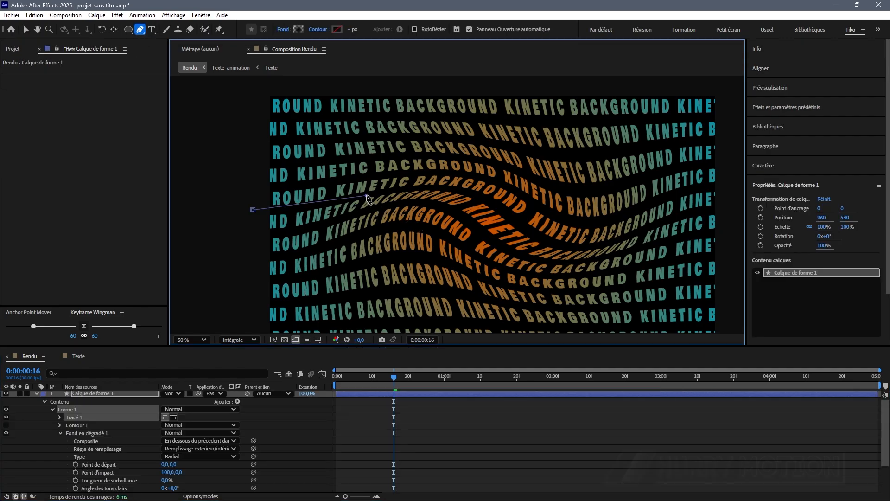
left_click_drag(366, 196, 393, 191)
left_click_drag(451, 191, 474, 197)
left_click_drag(513, 222, 525, 231)
left_click_drag(561, 246, 577, 246)
left_click_drag(648, 229, 659, 225)
left_click(725, 205)
left_click(728, 91)
left_click(258, 82)
left_click(252, 210)
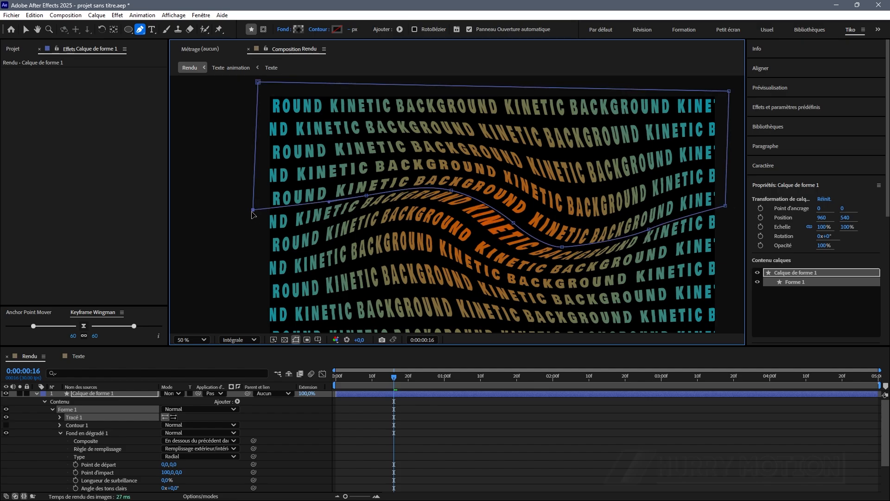
Change the new shape's fill to a solid colour (Couleur unie)
left_click(286, 30)
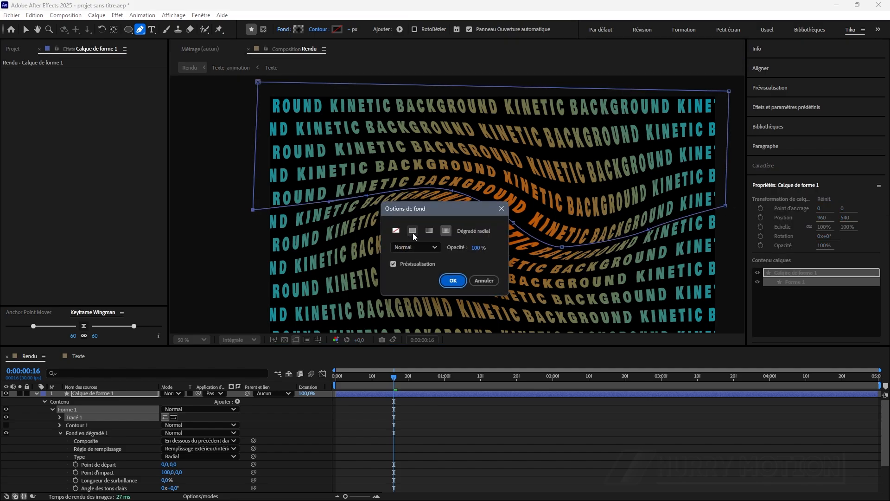
left_click(412, 231)
left_click(446, 284)
Apply the Flou encadré accéléré effect to the shape layer and set its blur radius to 125
key("ctrl+space")
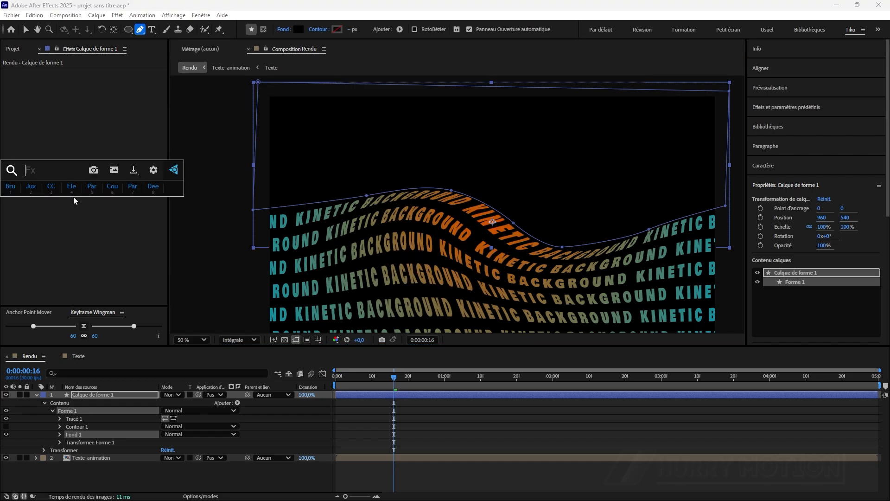
type("flou")
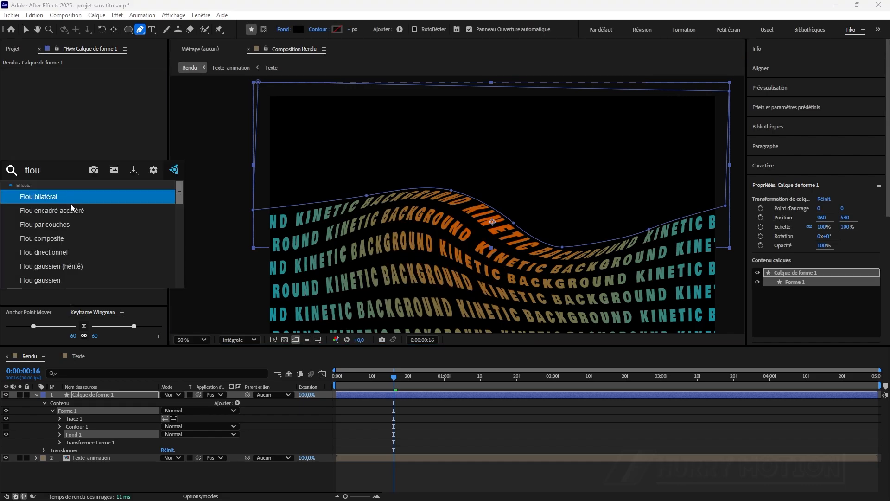
left_click(59, 211)
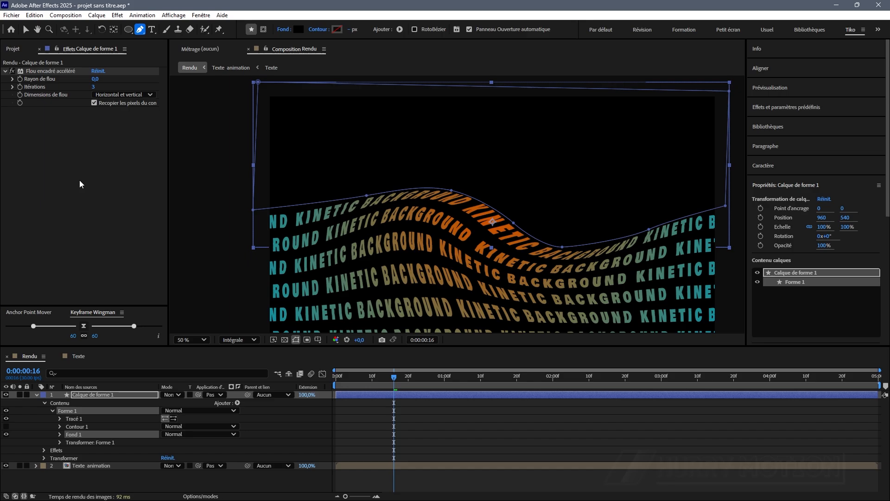
left_click_drag(98, 81, 130, 81)
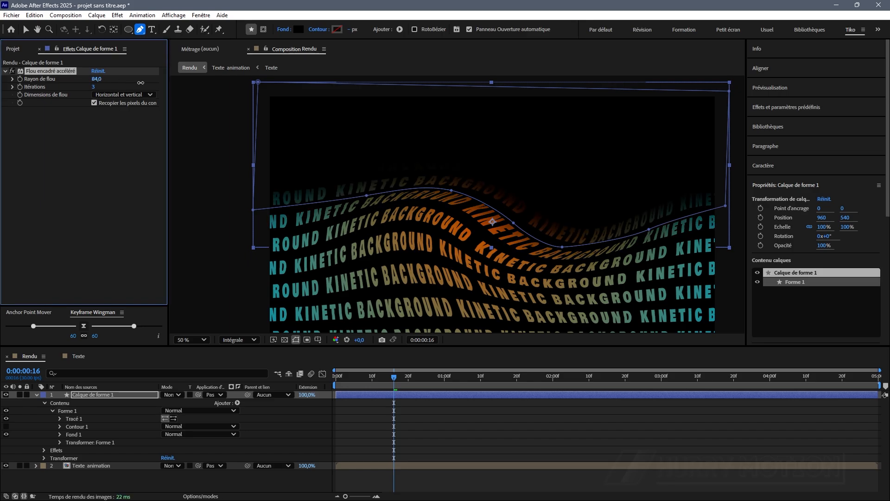
left_click(99, 200)
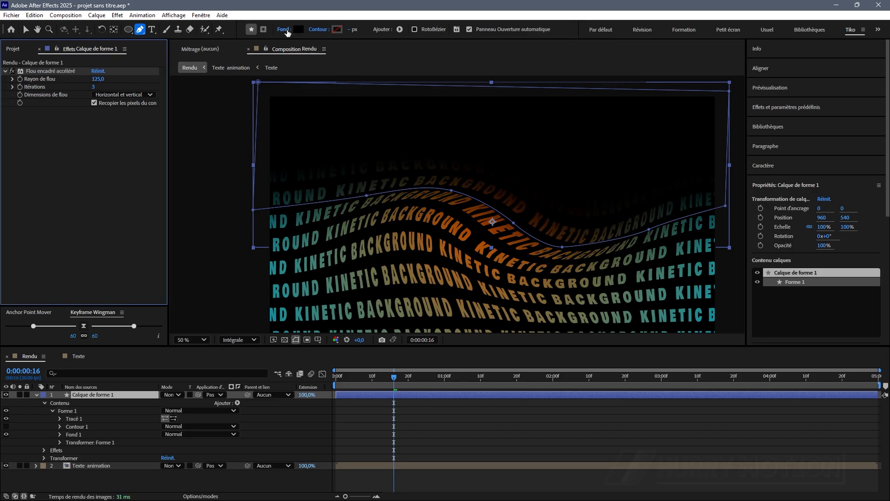
Change the shape's fill type to a radial gradient (Dégradé radial)
left_click(283, 31)
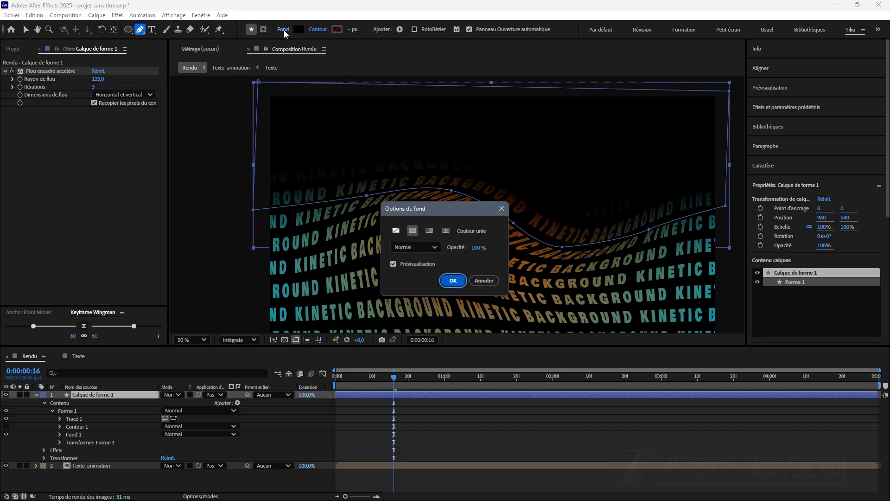
left_click(446, 232)
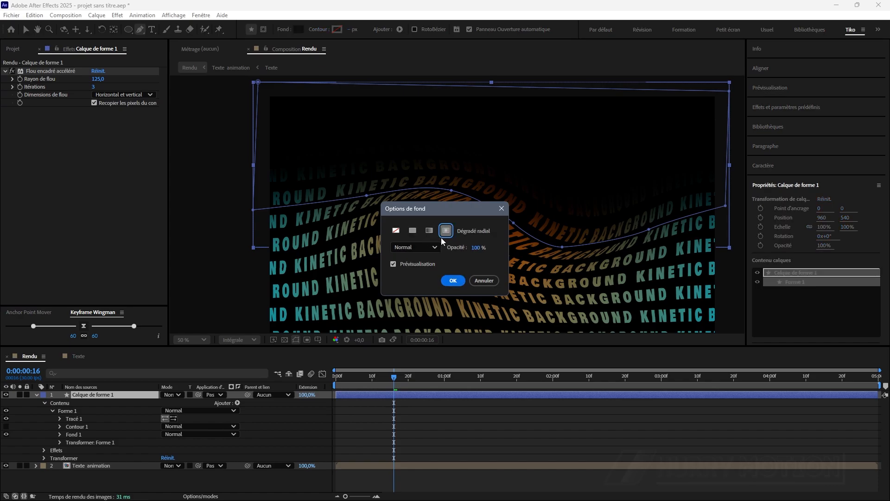
left_click(452, 281)
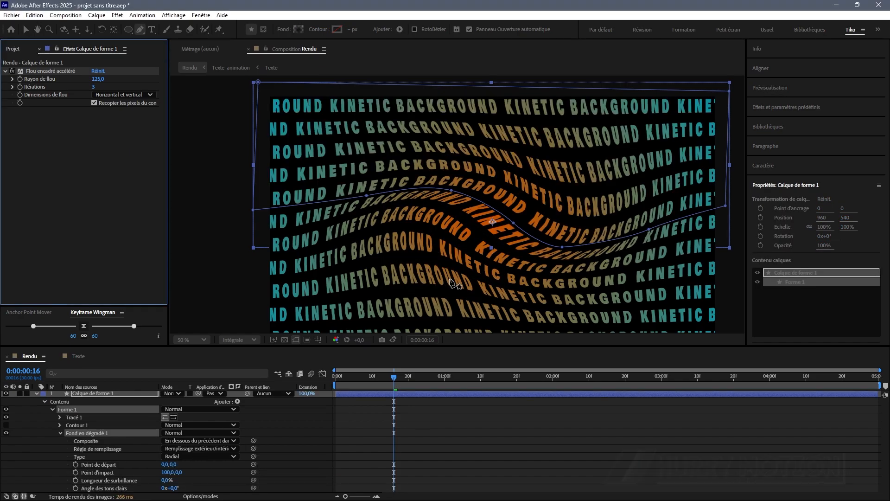
Edit the radial gradient fill so the midpoint between its two colour stops is located at 50 %
left_click(298, 29)
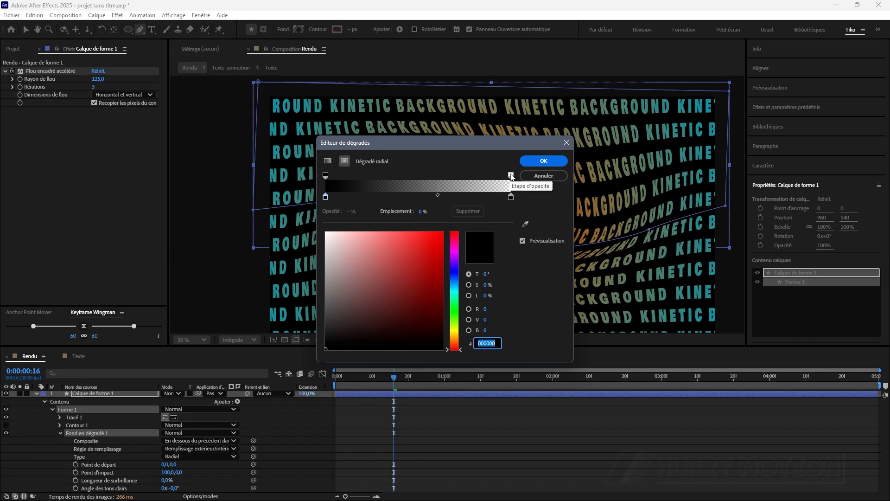
left_click(437, 195)
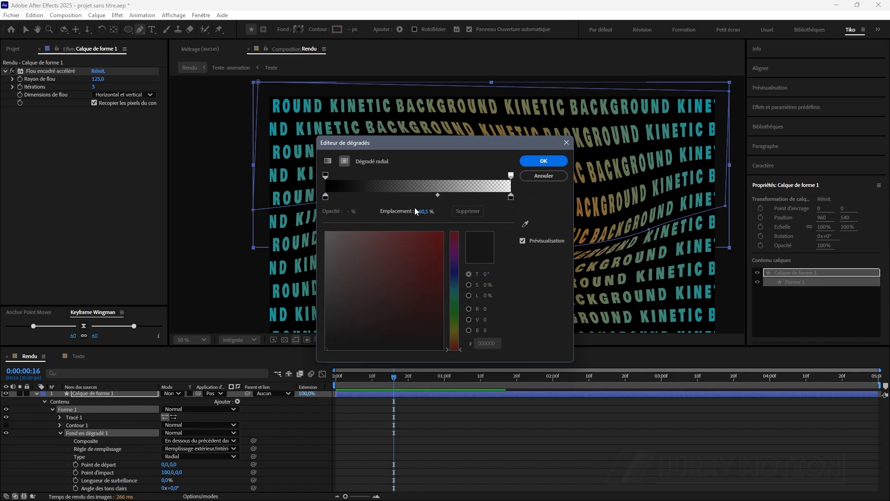
left_click_drag(434, 198, 421, 200)
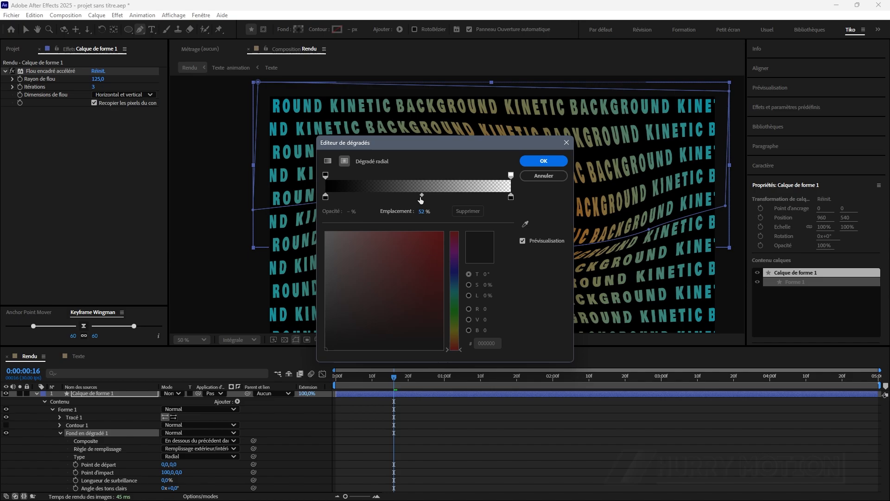
left_click(422, 211)
type("50")
left_click(511, 175)
left_click(550, 161)
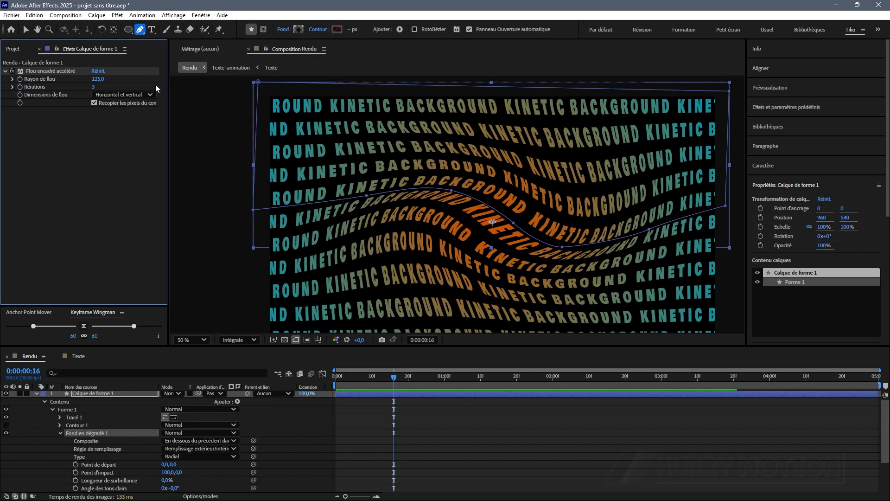
Place the gradient's start point at about 224, 66 in the wave's dip and its end point at about 910, -411 near the upper-right corner
left_click(26, 30)
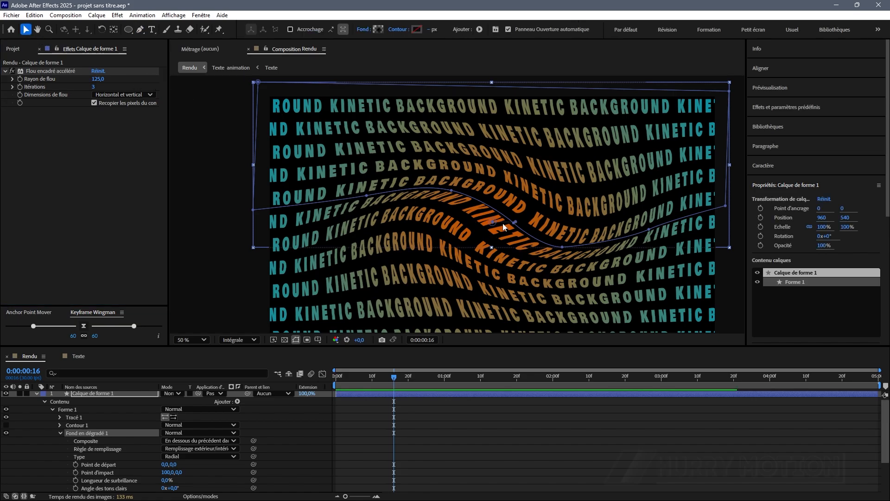
scroll(491, 226, "up", 2)
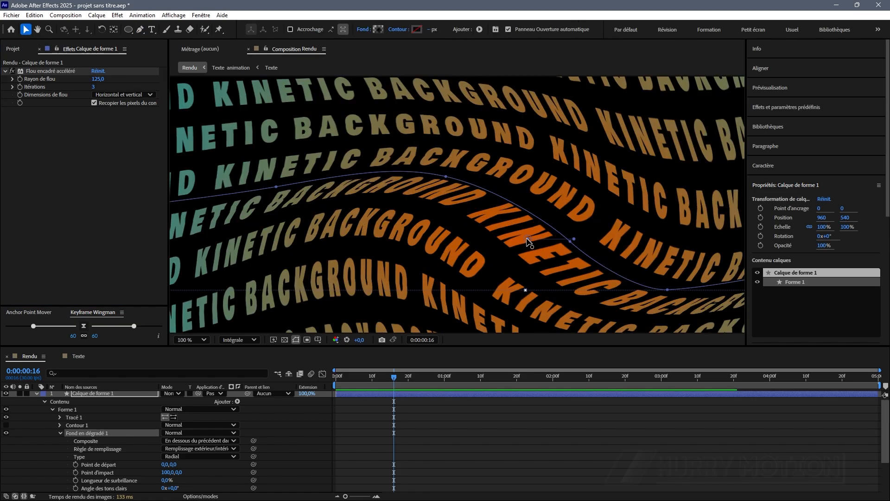
left_click_drag(574, 239, 595, 213)
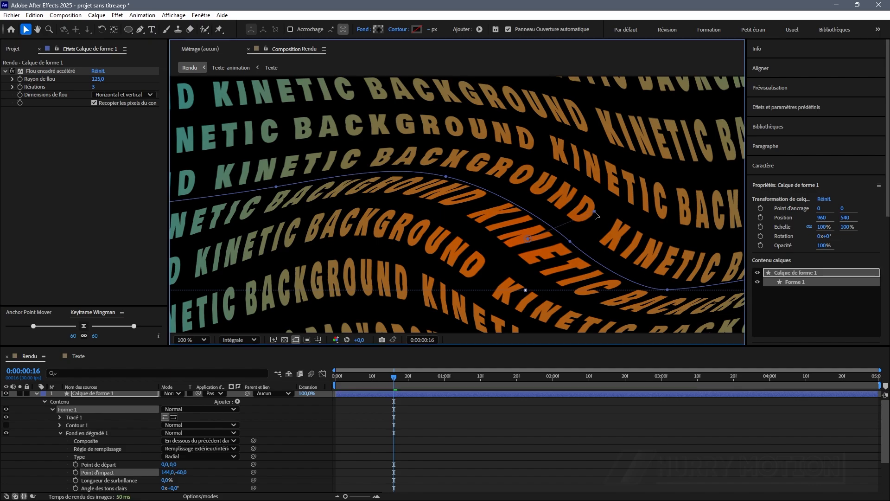
scroll(581, 234, "down", 2)
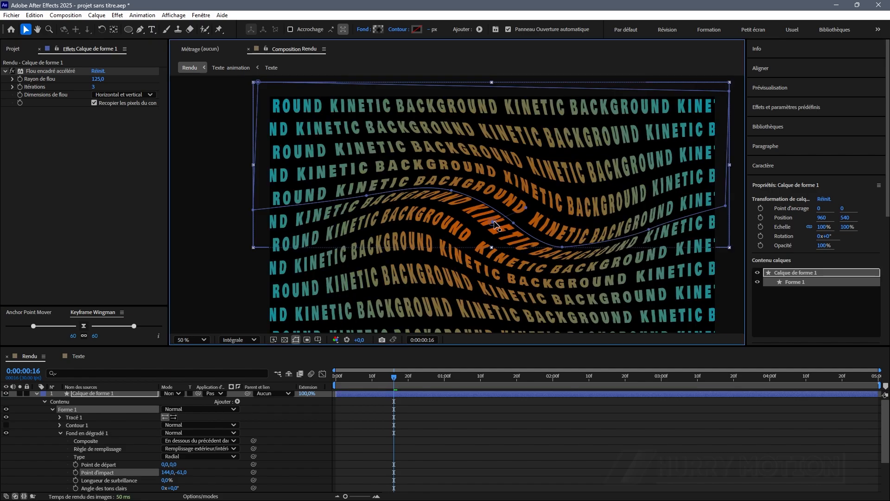
left_click_drag(500, 223, 546, 239)
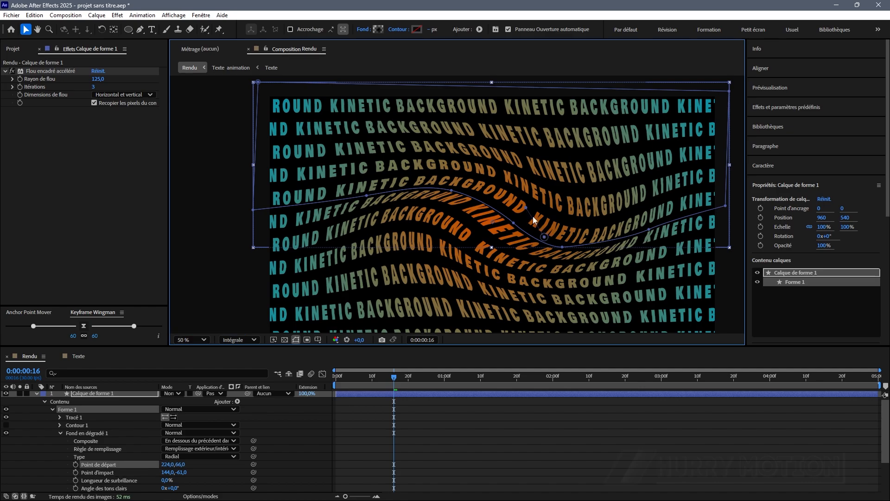
left_click_drag(549, 202, 705, 129)
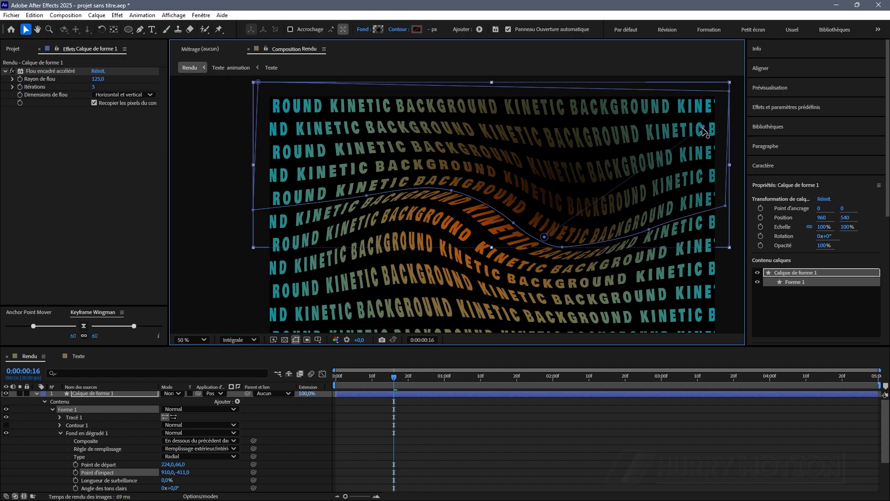
Preview the animation from the first frame to check the shadow over the text rows
left_click_drag(396, 376, 326, 381)
key("space")
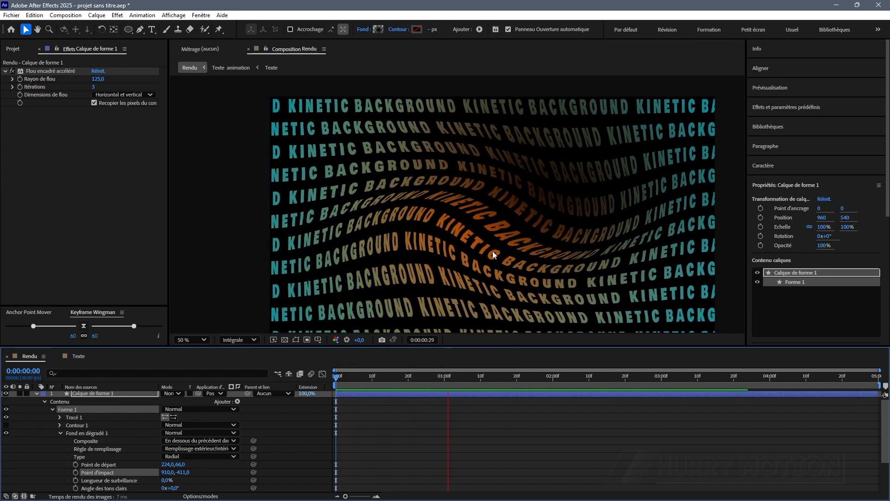
key("space")
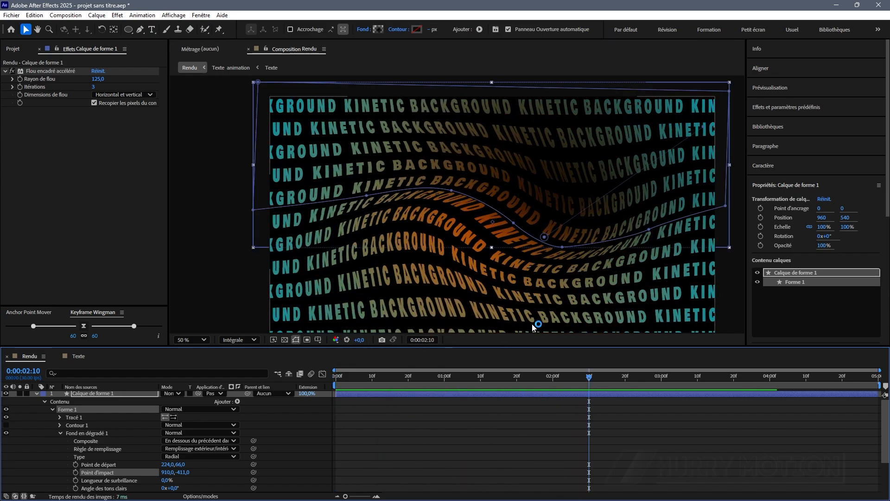
Duplicate the Calque de forme 1 layer and delete the Tracé 1 path from the copy's Forme 1
left_click(36, 393)
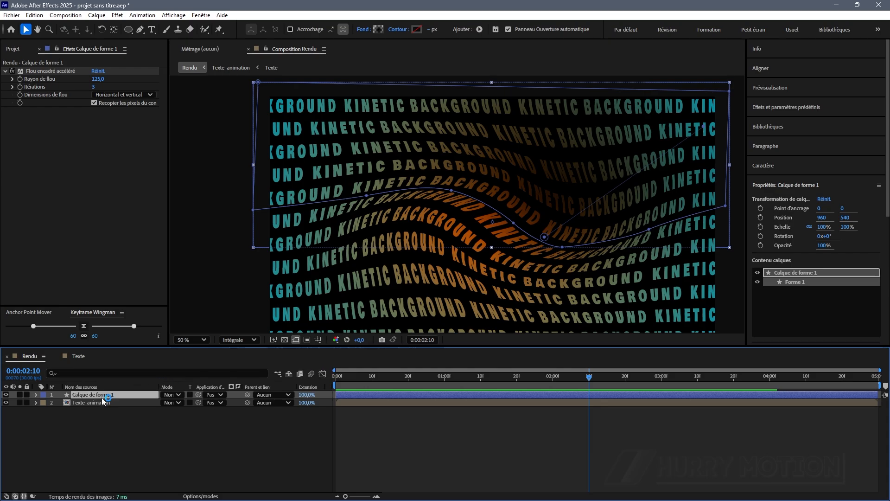
key("ctrl+d")
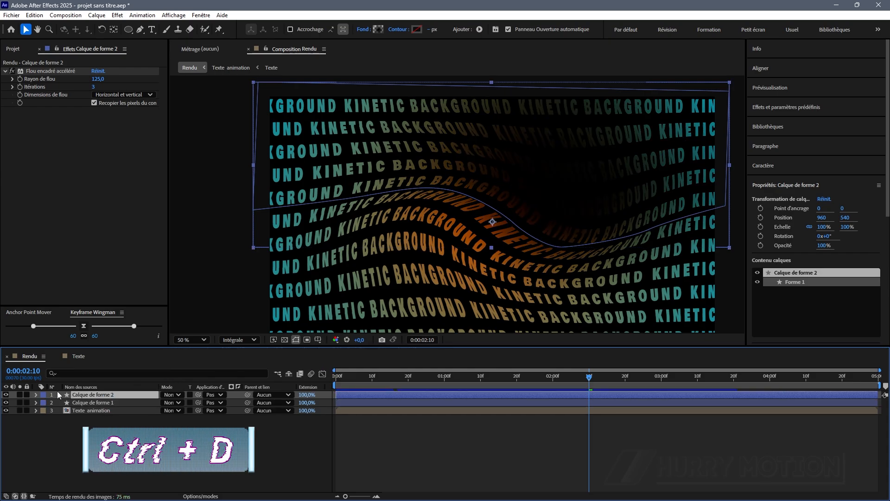
left_click(35, 395)
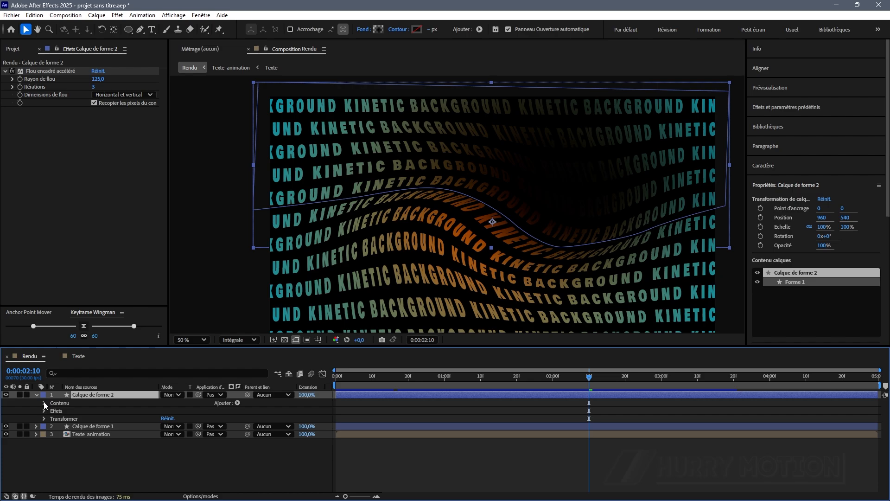
left_click(44, 403)
left_click(52, 411)
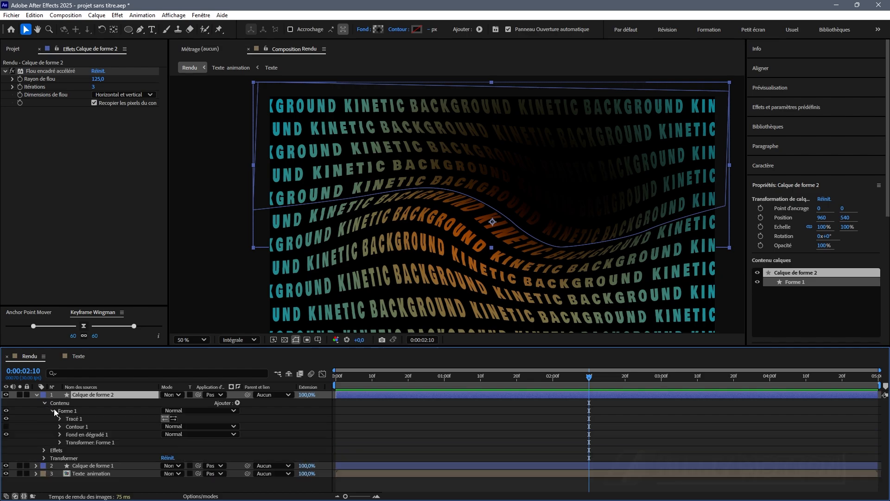
left_click(81, 435)
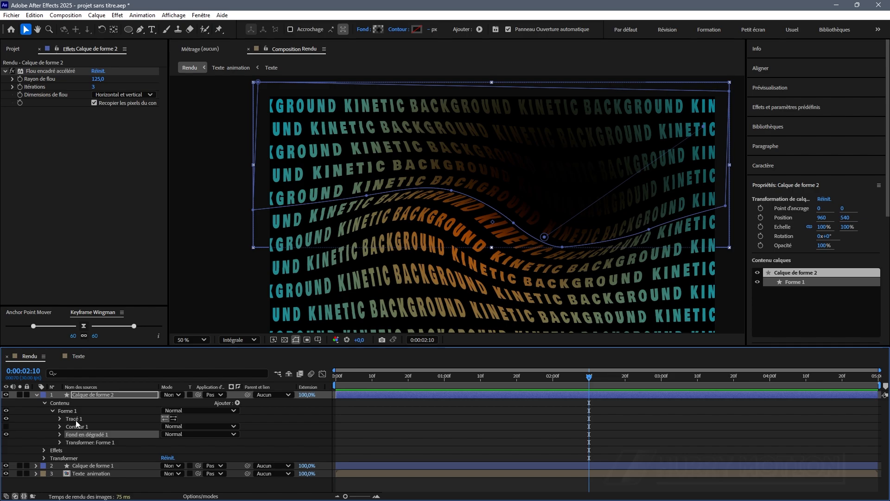
left_click(75, 419)
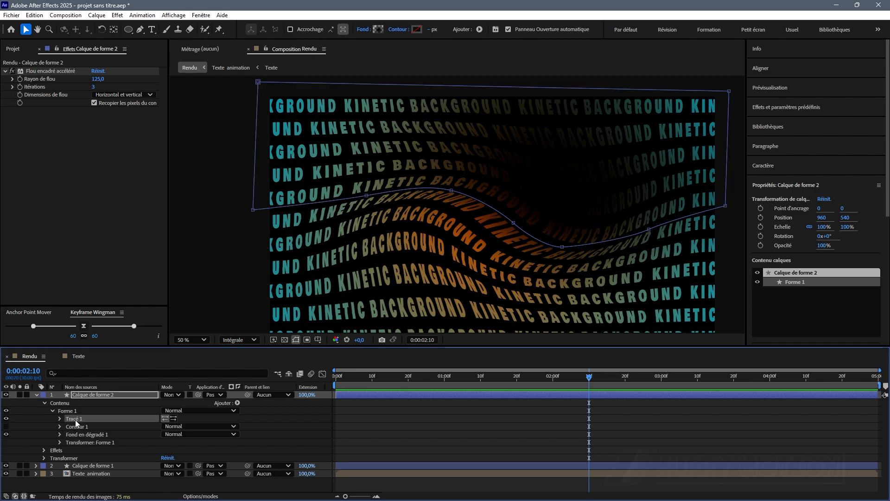
key("Delete")
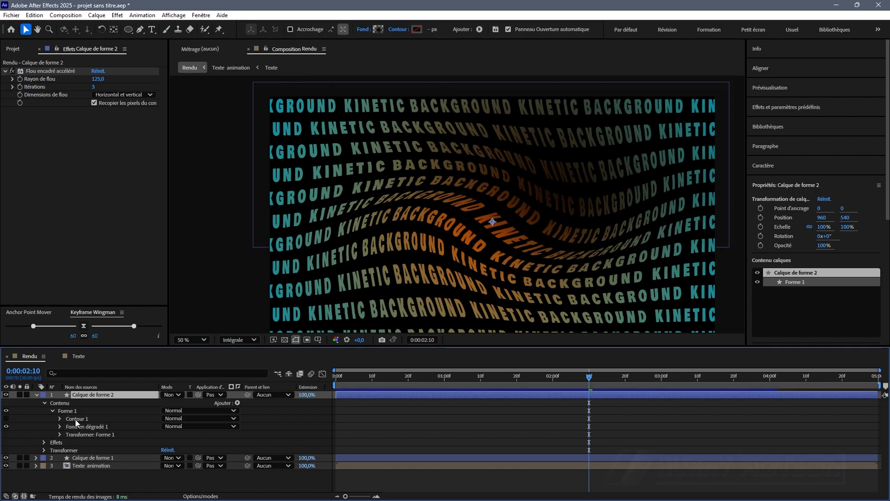
Draw a closed Pen shape on Calque de forme 2 covering the area below the wave, its upper edge following the warped rows
left_click(140, 30)
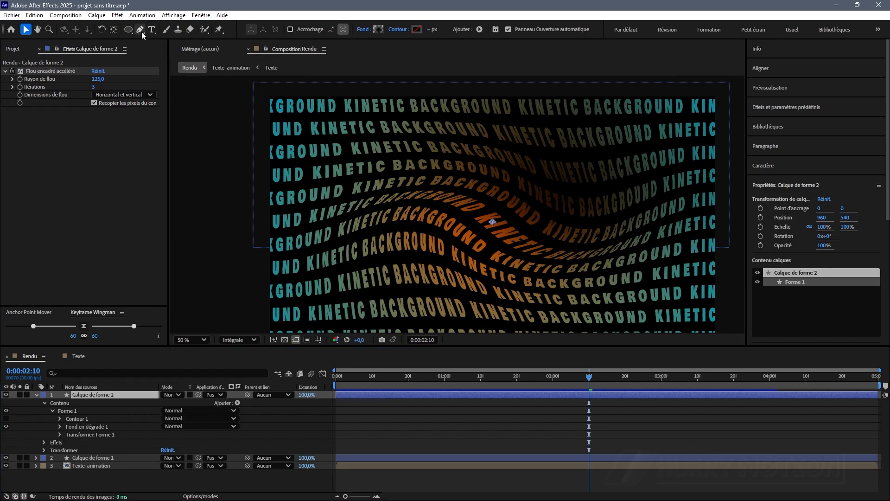
left_click_drag(423, 234, 420, 210)
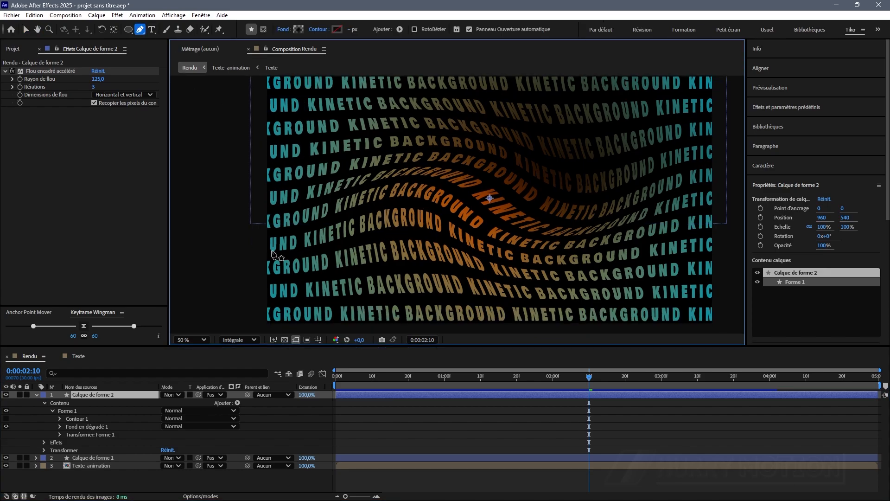
left_click(249, 239)
left_click_drag(307, 228, 323, 223)
left_click_drag(368, 207, 387, 201)
left_click_drag(431, 208, 494, 244)
left_click_drag(523, 249, 536, 252)
left_click_drag(583, 252, 608, 251)
left_click_drag(666, 240, 699, 235)
left_click(720, 235)
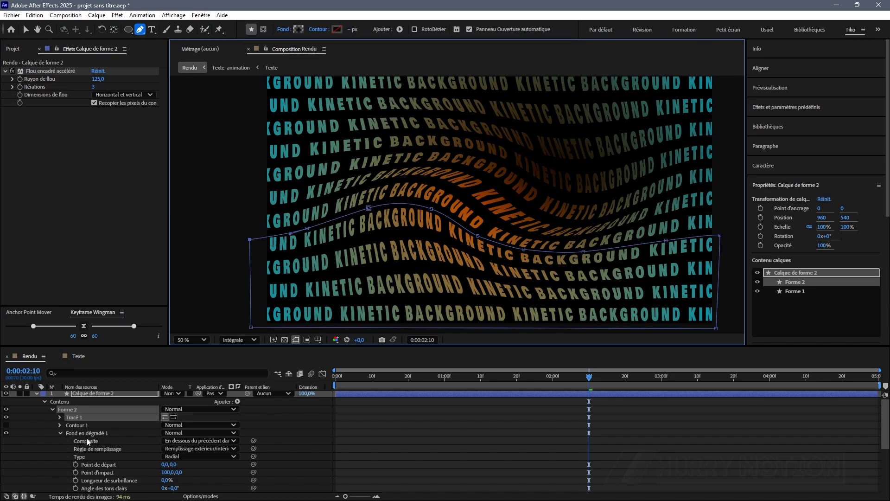
Position Forme 2's radial gradient below the wave with its start point at about -232, 128 and end point at about -960, 500
left_click(284, 29)
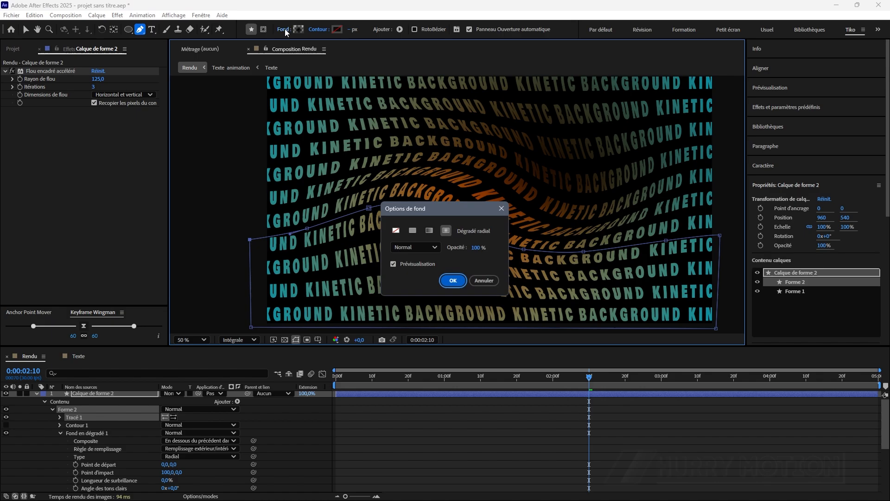
left_click(453, 280)
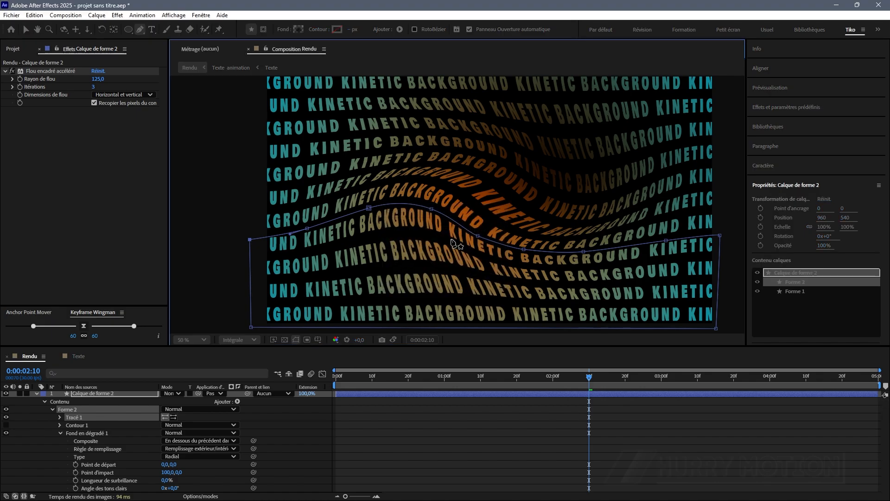
left_click(26, 31)
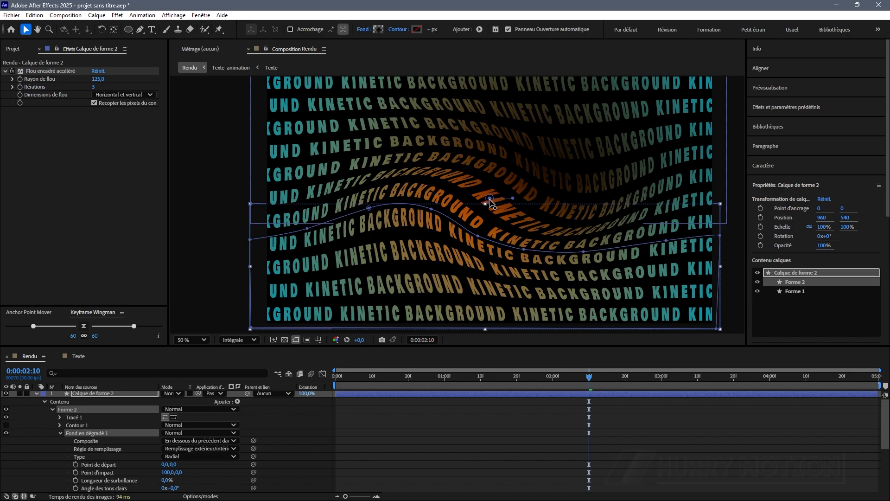
left_click_drag(490, 202, 421, 251)
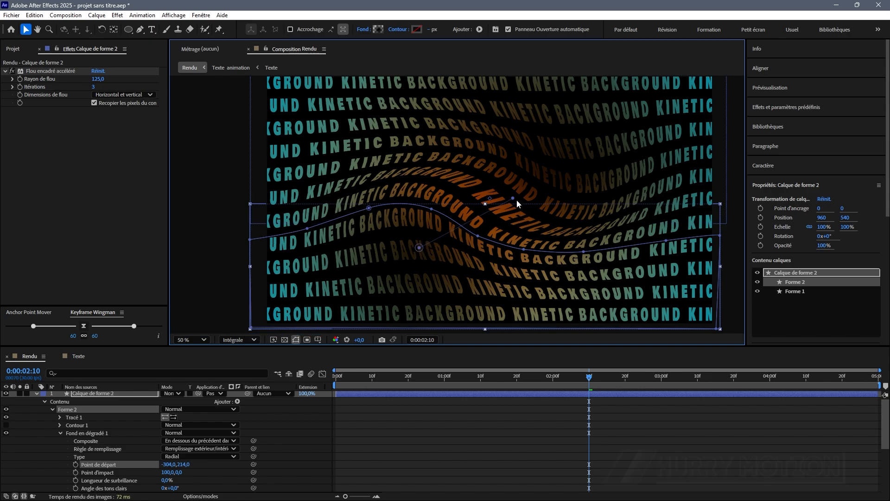
left_click_drag(512, 198, 526, 348)
left_click_drag(323, 311, 268, 316)
left_click_drag(419, 248, 438, 230)
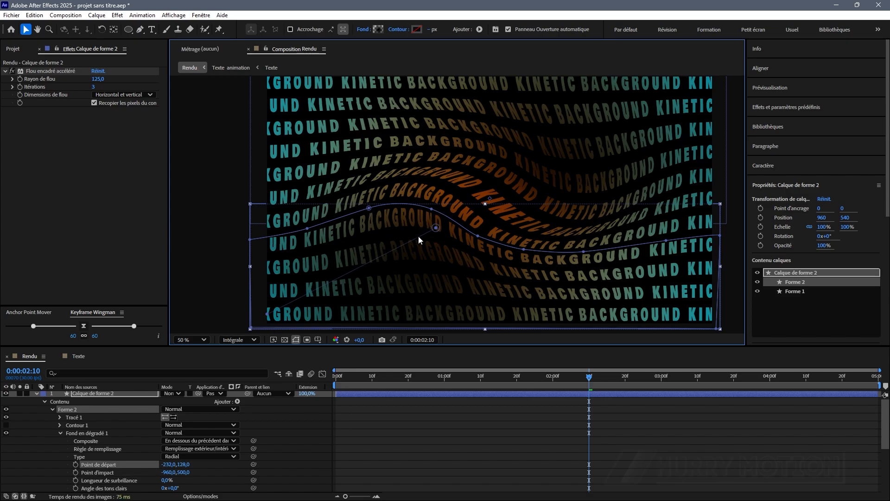
Preview the animation to check the shadow below the wave, and collapse the Calque de forme 2 properties
key("space")
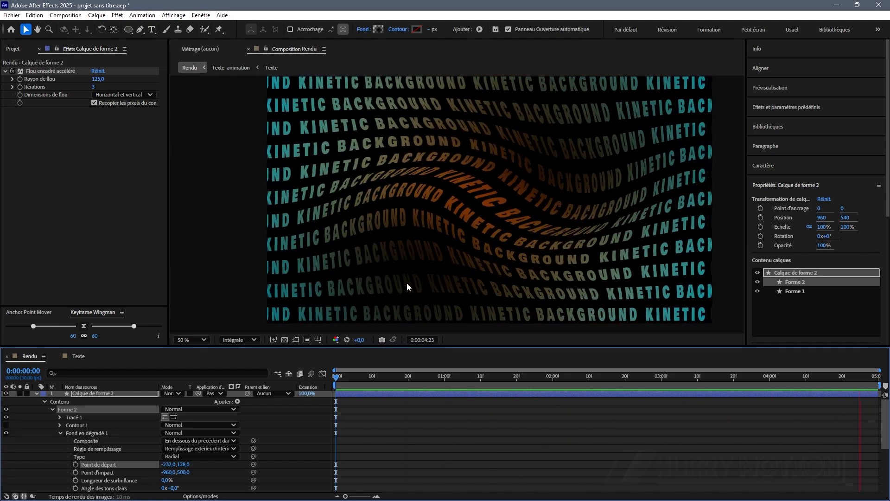
key("space")
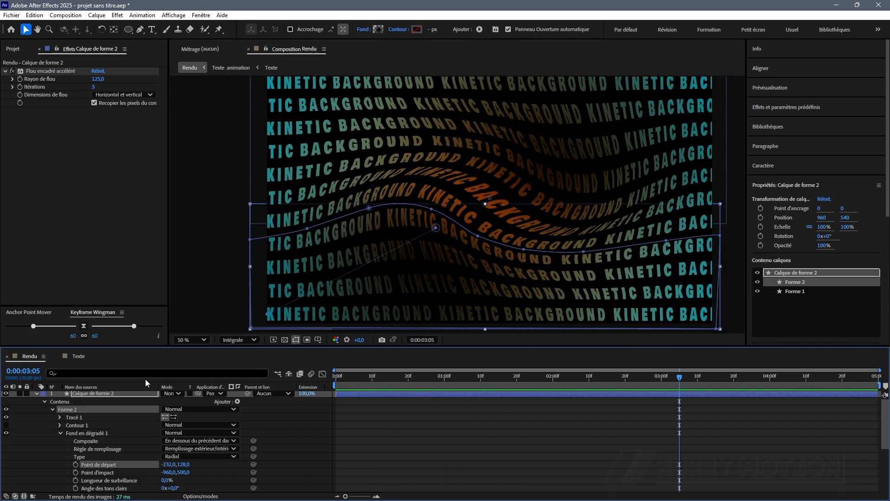
left_click(36, 394)
Refine the Warping avec maillage mesh on Texte animation by adjusting the centre tangents, lowering the left-edge vertex, and reshaping the bottom-edge vertex
left_click(79, 411)
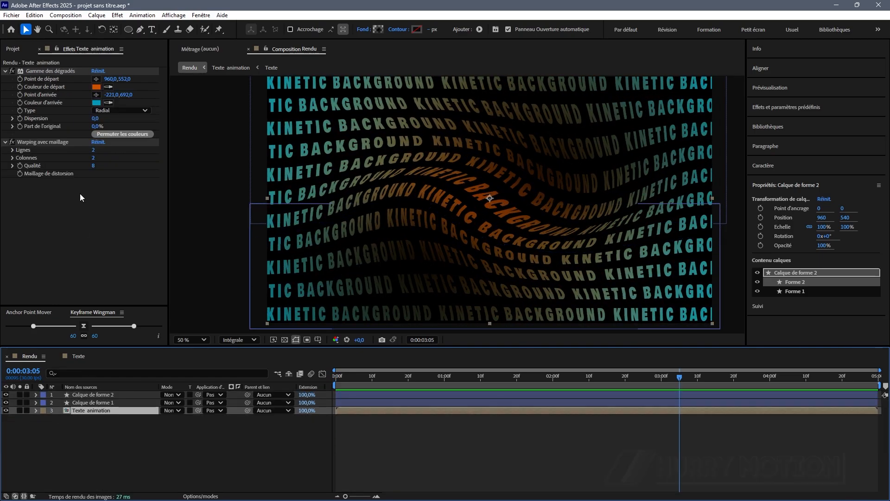
left_click(46, 142)
left_click_drag(426, 136, 415, 99)
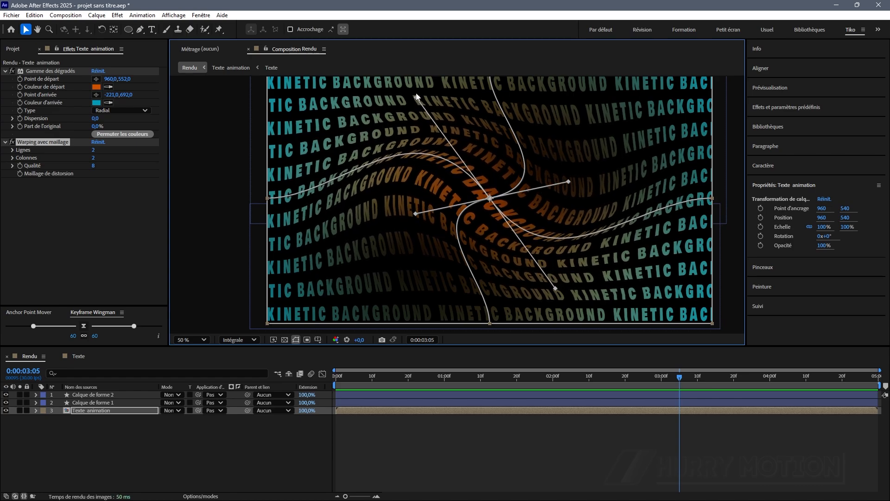
left_click_drag(268, 198, 267, 216)
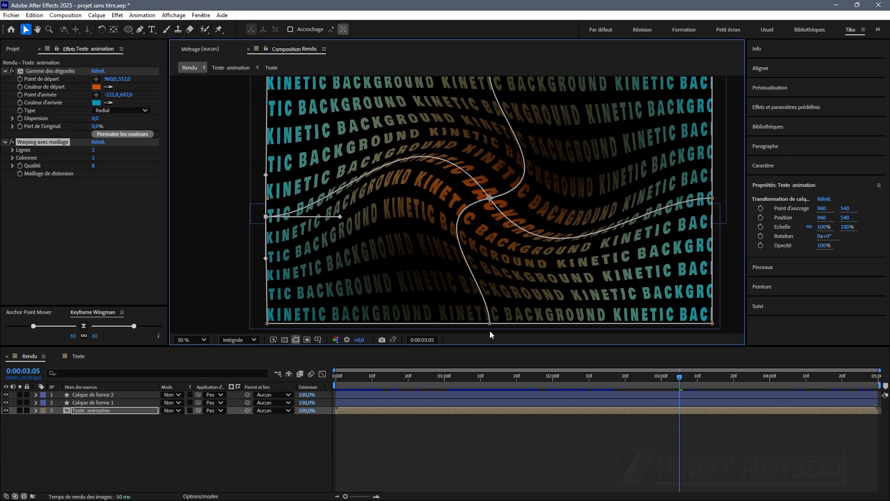
left_click_drag(490, 323, 500, 321)
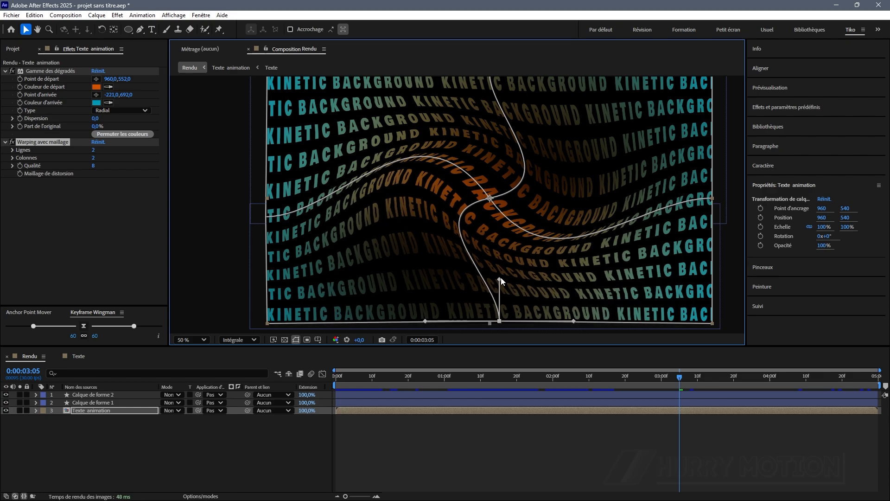
left_click_drag(499, 278, 499, 263)
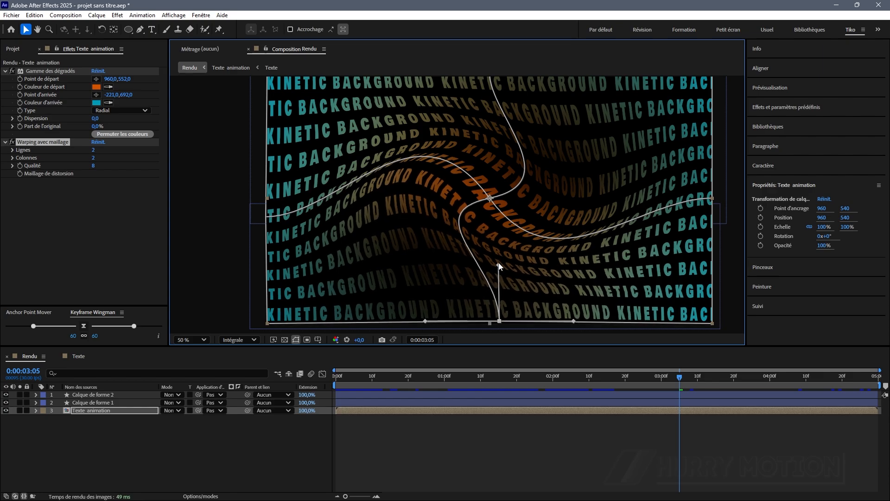
left_click(490, 199)
left_click_drag(558, 291, 557, 299)
Raise the gradient start point on Calque de forme 2 under the wave crest and move its end point to about -1162, 394
left_click(112, 395)
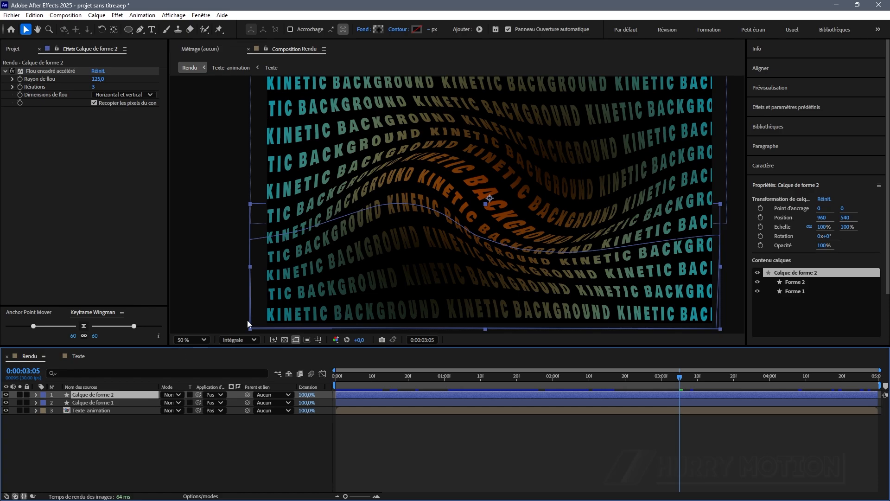
left_click(364, 29)
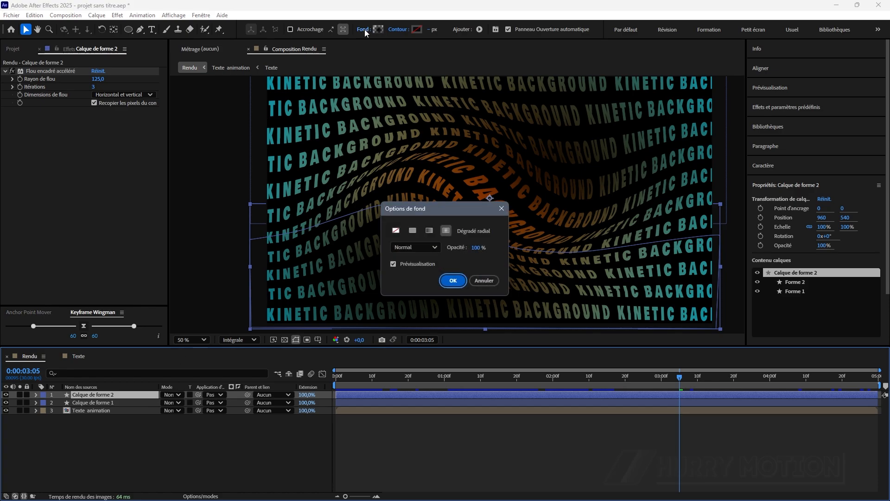
left_click(456, 281)
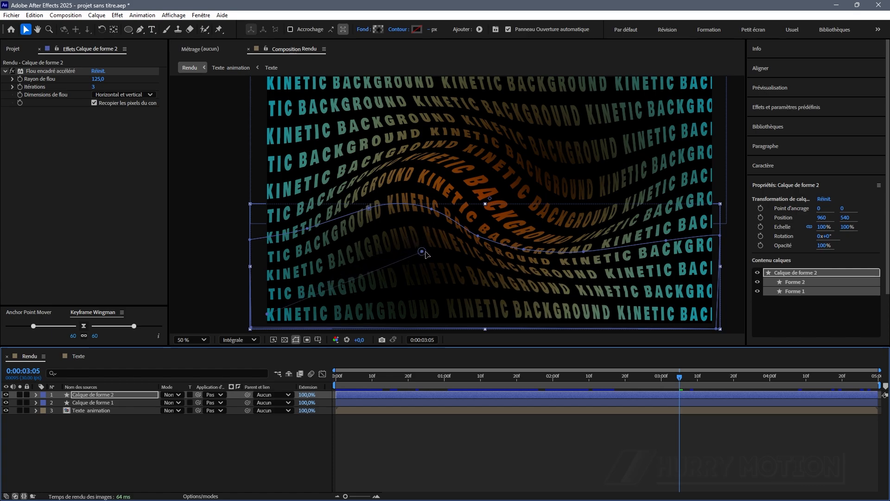
left_click_drag(421, 252, 418, 224)
left_click_drag(265, 314, 222, 292)
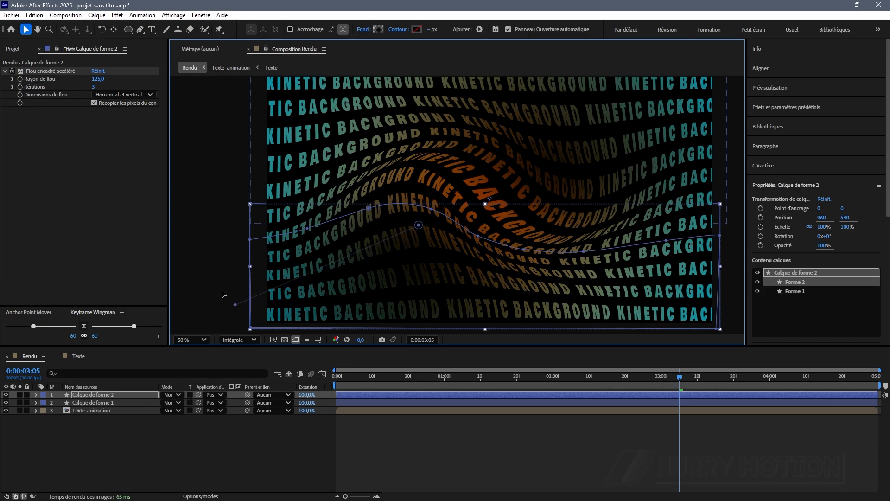
Move the gradient start point on Calque de forme 1 to about 318, 80 and its end point to about 1080, -659
left_click(119, 402)
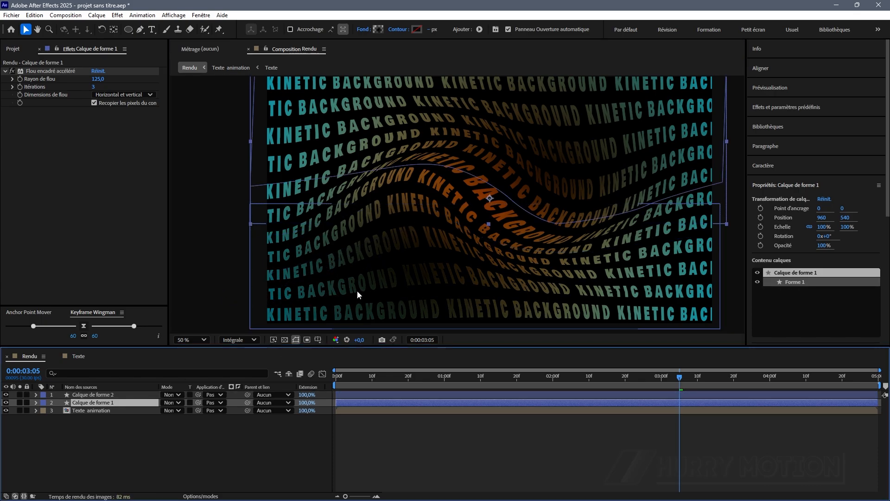
left_click(35, 402)
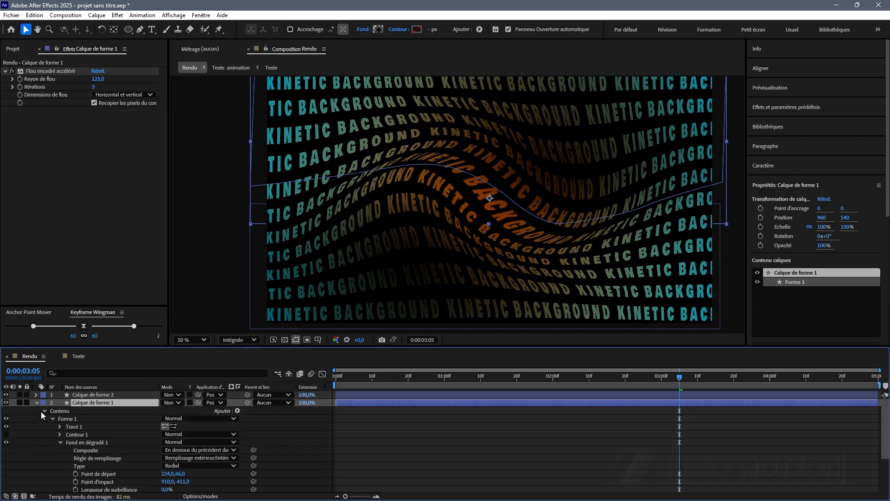
left_click(76, 440)
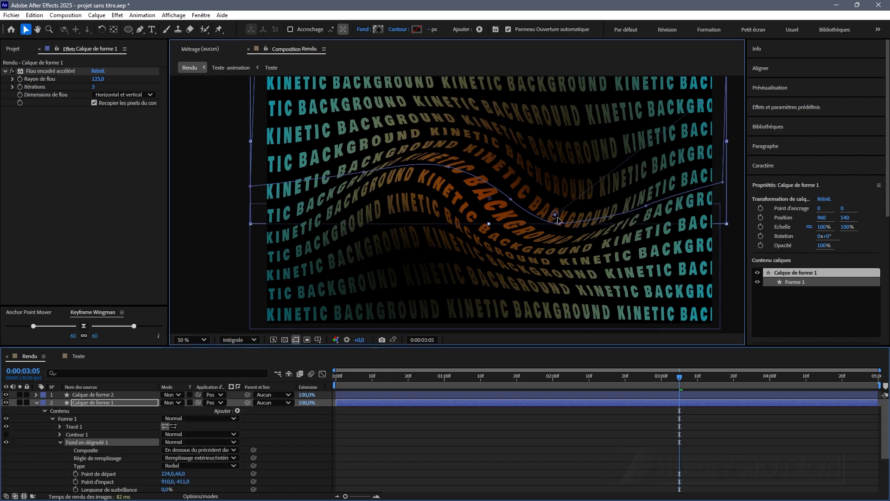
left_click_drag(559, 218, 566, 218)
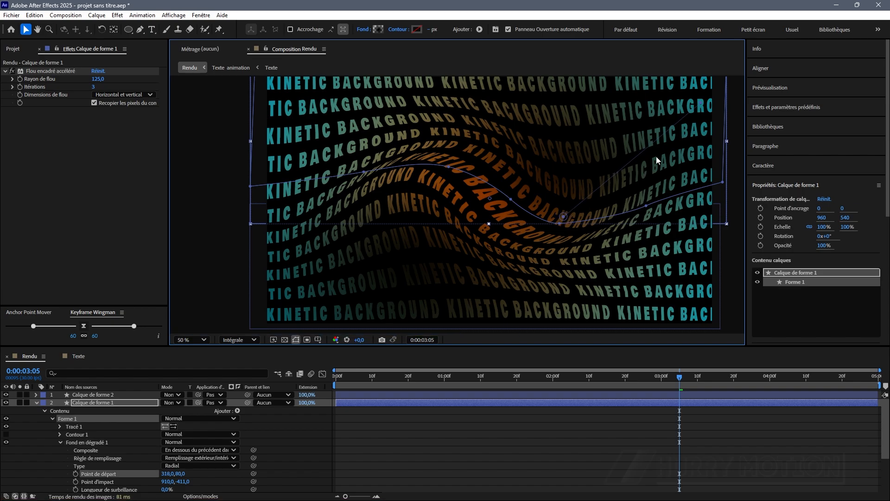
left_click_drag(702, 103, 738, 50)
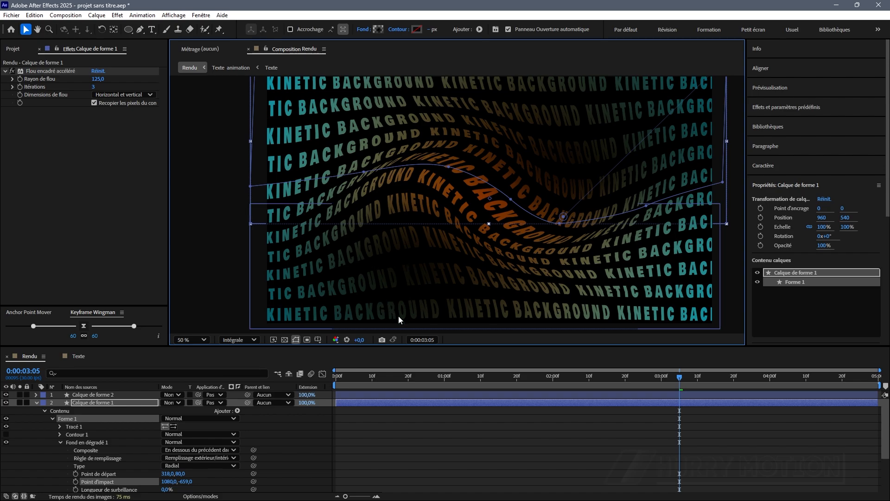
Preview the animation and add an adjustment layer above Calque de forme 2
key("space")
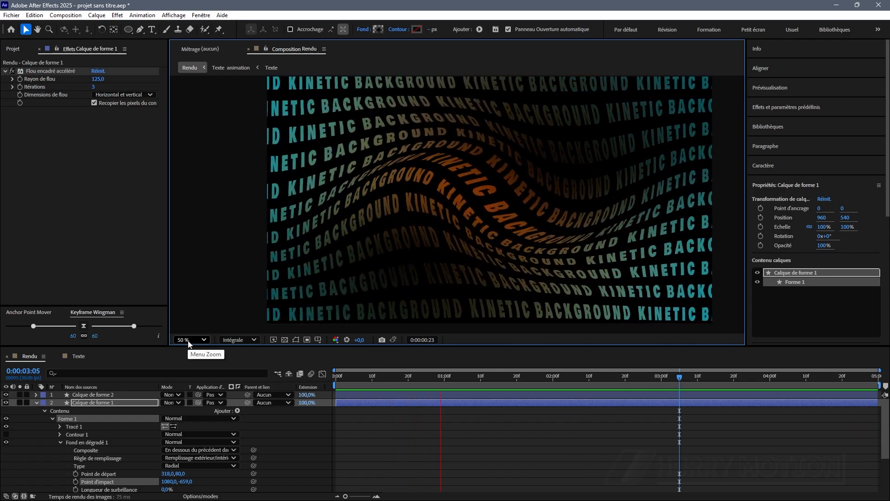
left_click(36, 402)
left_click(85, 394)
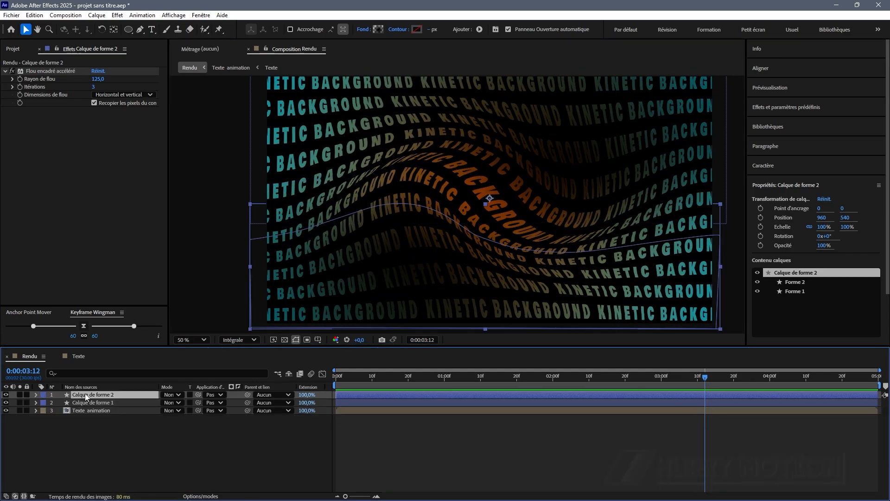
key("ctrl+alt+y")
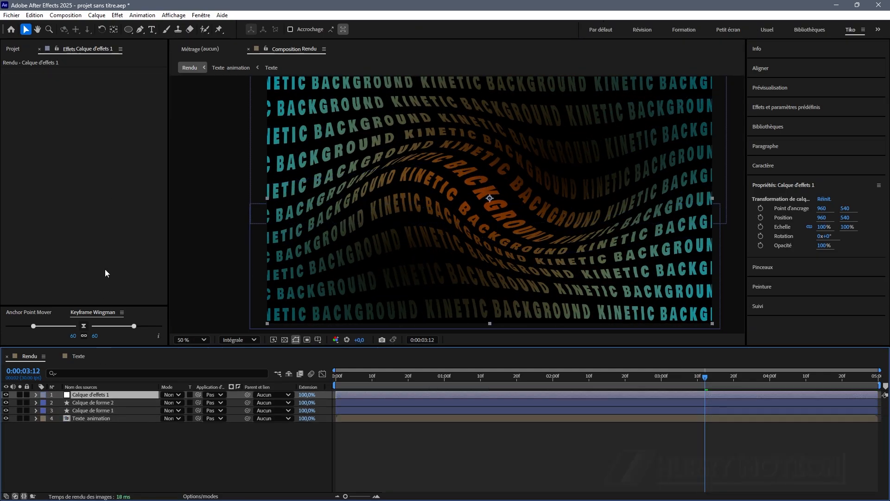
Apply the Courbes effect to Calque de forme 1 and raise the midpoint of its Alpha curve slightly
left_click(108, 407)
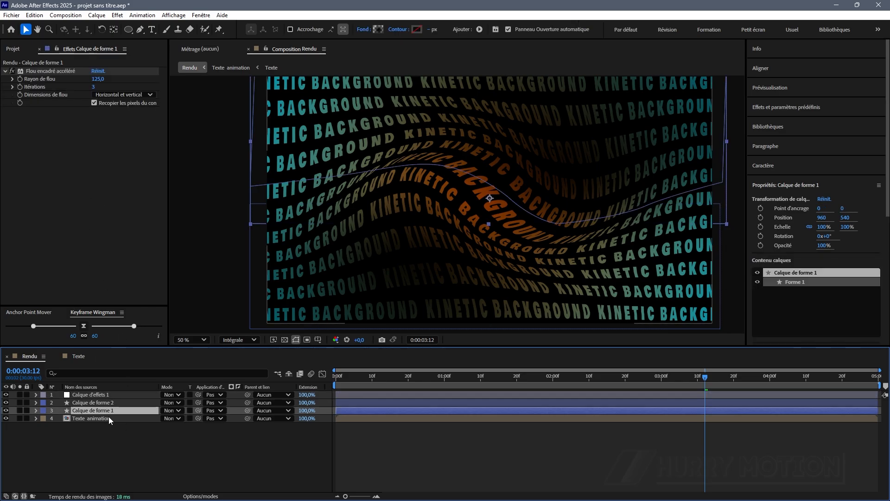
left_click(107, 419)
left_click(107, 411)
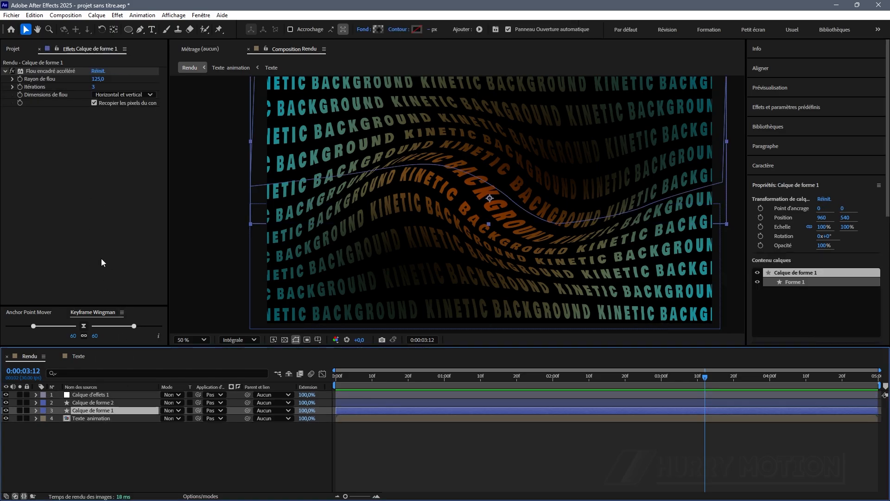
key("ctrl+space")
left_click(124, 249)
left_click(115, 118)
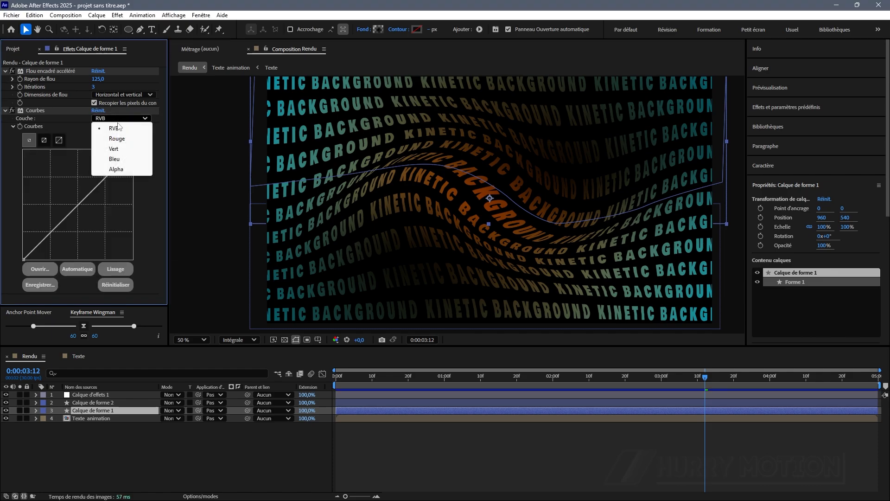
left_click(120, 171)
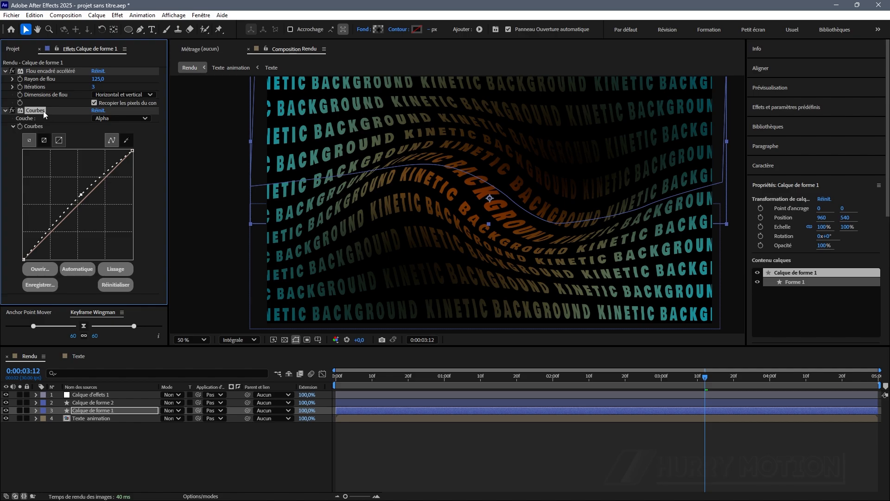
Copy the Courbes effect onto Calque de forme 2 and move its Alpha curve point slightly toward the shadows
left_click(105, 403)
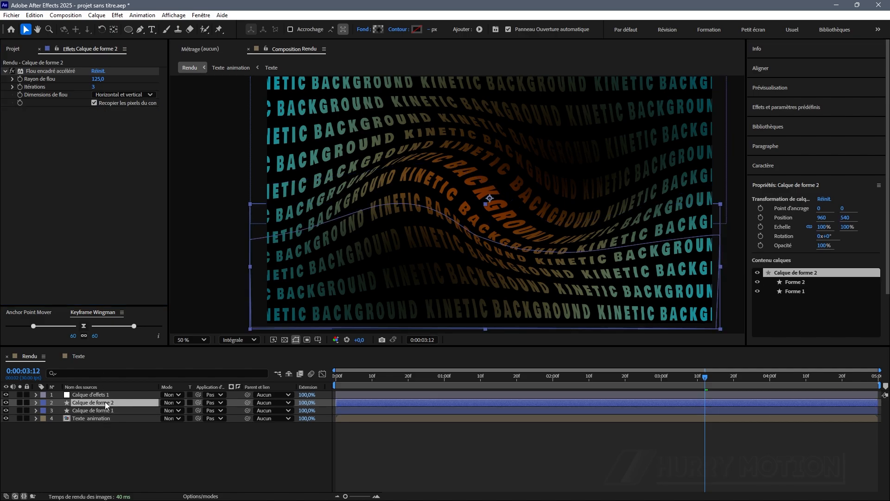
key("ctrl+v")
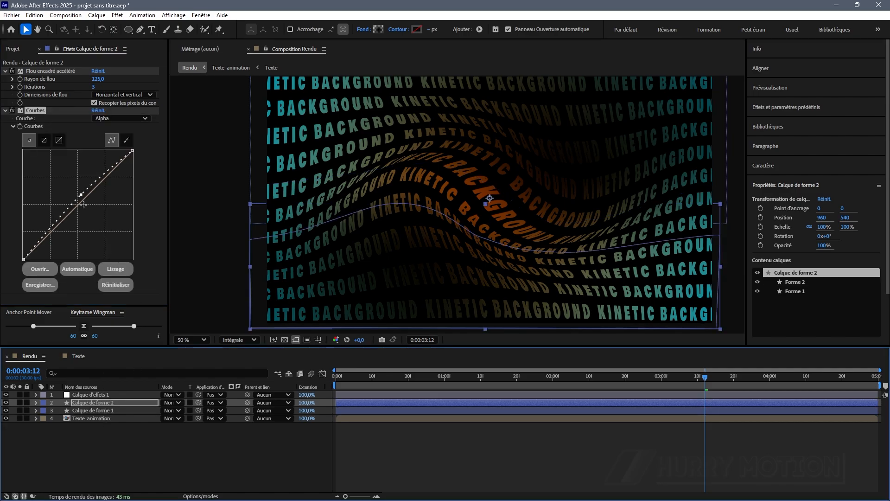
left_click_drag(81, 195, 77, 197)
Reposition the gradient on Calque de forme 2 with its start point at about -110, 150 and end point at about -1246, 514
double_click(88, 409)
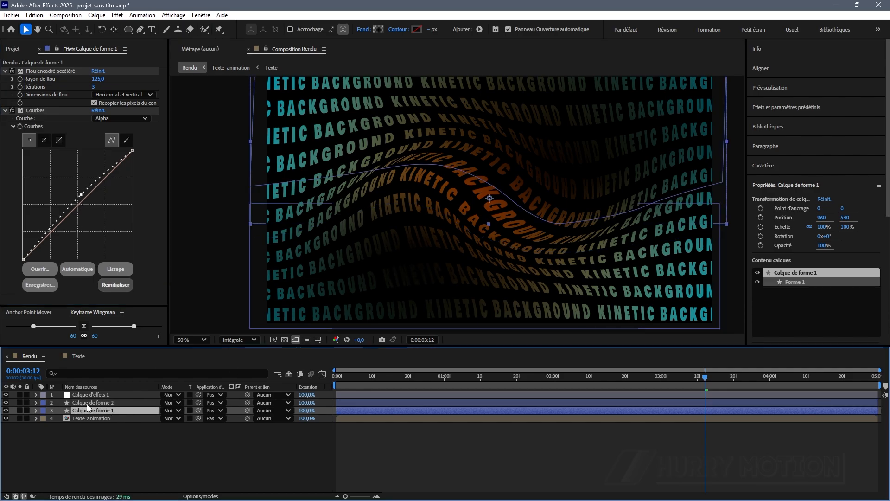
left_click(92, 450)
double_click(93, 402)
left_click(91, 434)
left_click_drag(420, 226, 464, 232)
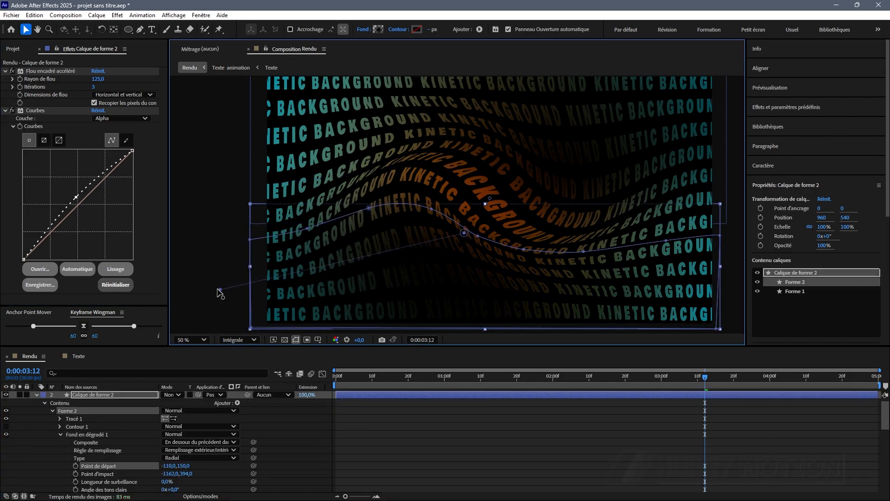
left_click_drag(219, 291, 201, 321)
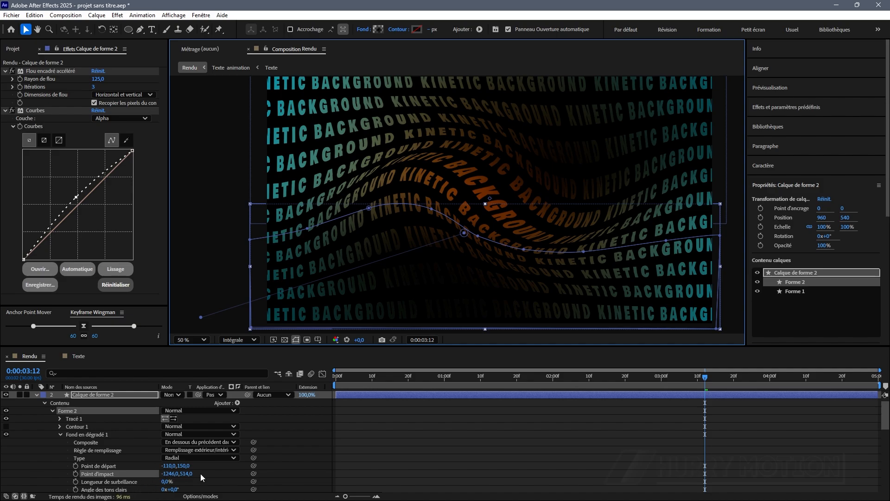
Lower the opacity of Forme 2's gradient fill slightly to soften the shadow below the wave
scroll(201, 474, "down", 2)
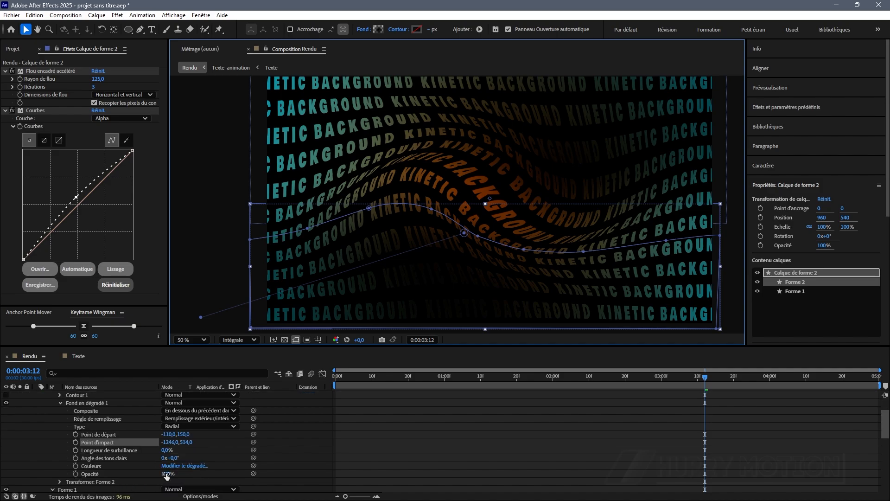
left_click_drag(166, 474, 159, 473)
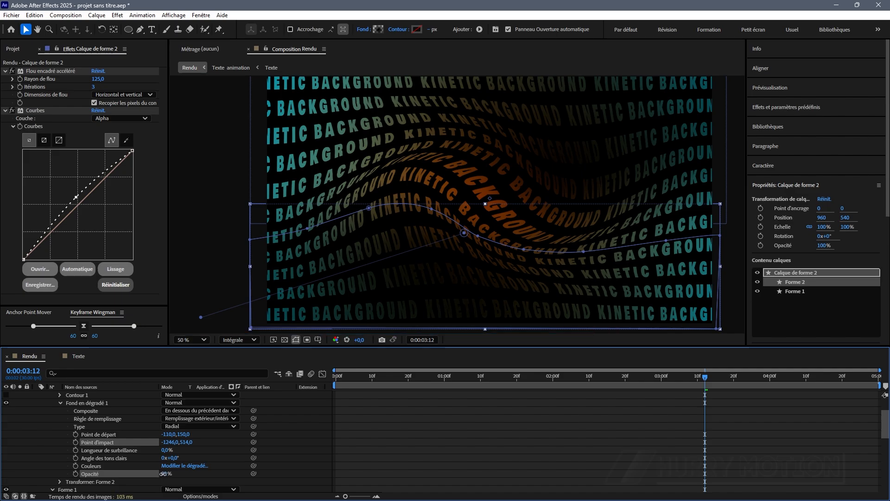
Set the opacity of Forme 2's gradient fill to 92% and collapse the properties of Calque de forme 2
left_click_drag(166, 474, 166, 475)
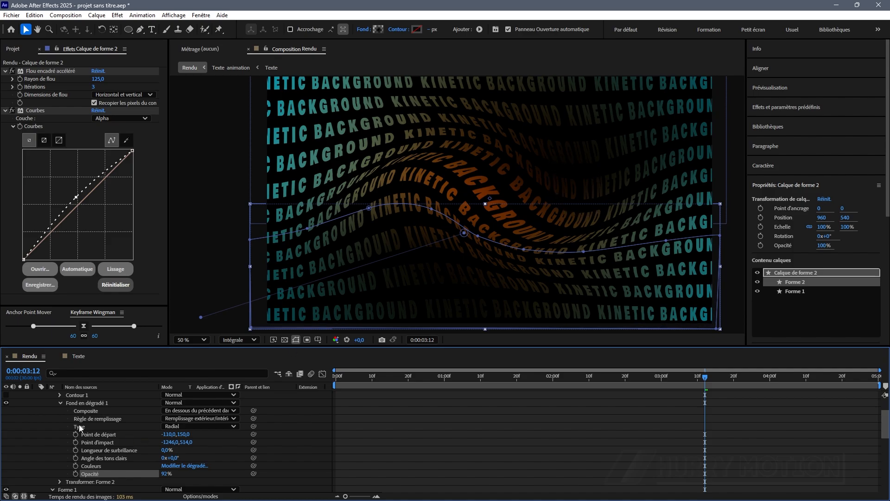
scroll(79, 424, "up", 2)
left_click(104, 403)
left_click(95, 395)
left_click(35, 395)
left_click(36, 395)
left_click(80, 443)
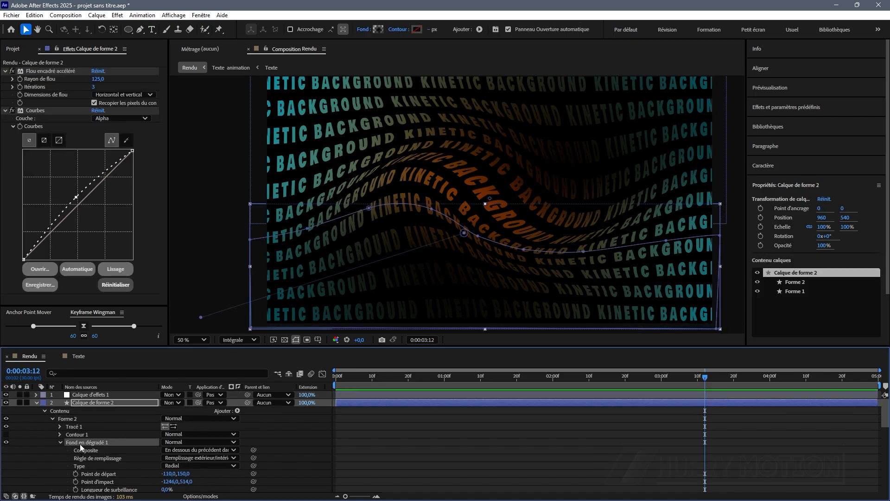
left_click(37, 403)
Reposition the radial gradient on Calque de forme 1 with its start point at about 324, 24 and end point at about 1408, -695
left_click(87, 450)
left_click_drag(564, 216, 569, 204)
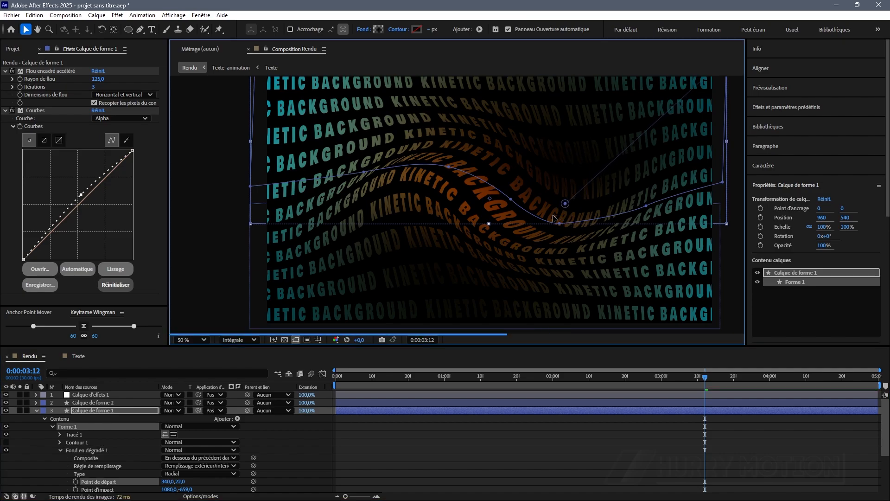
key("comma")
key("comma")
left_click_drag(598, 125, 636, 120)
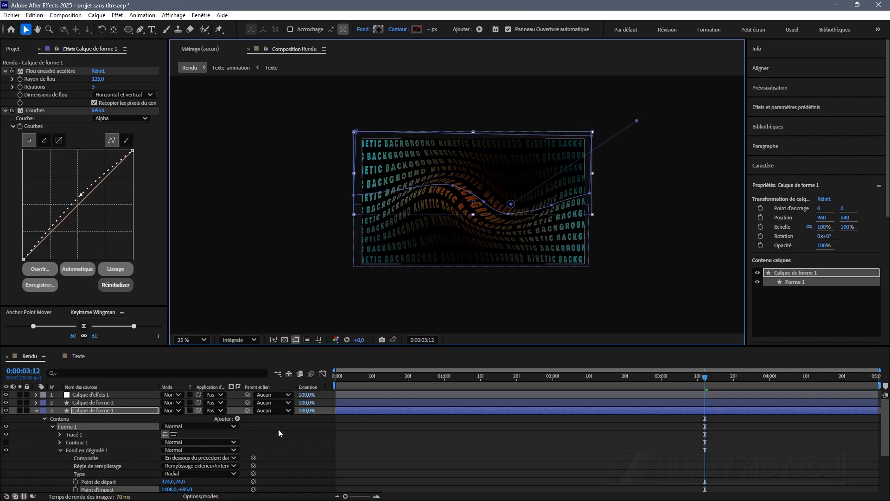
Move the start point of Calque de forme 1's gradient to about 356, 64 and set its fill opacity to 100%
scroll(116, 468, "down", 2)
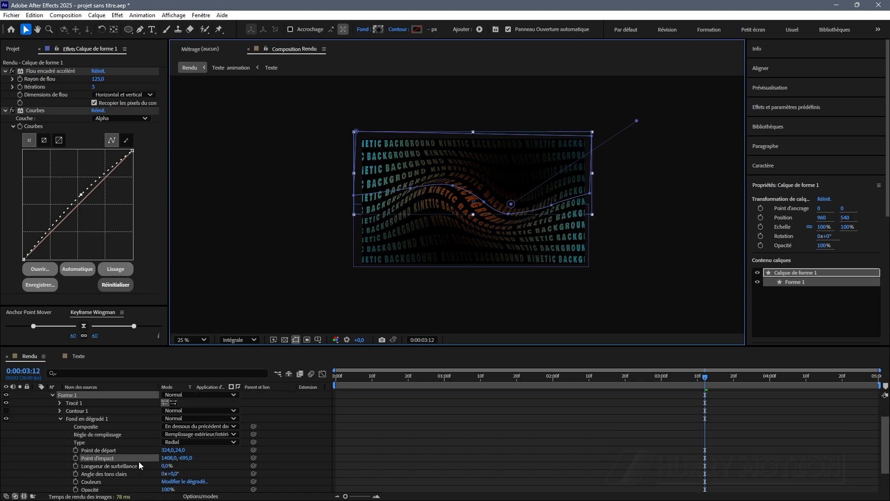
scroll(139, 462, "down", 2)
left_click_drag(165, 458, 166, 457)
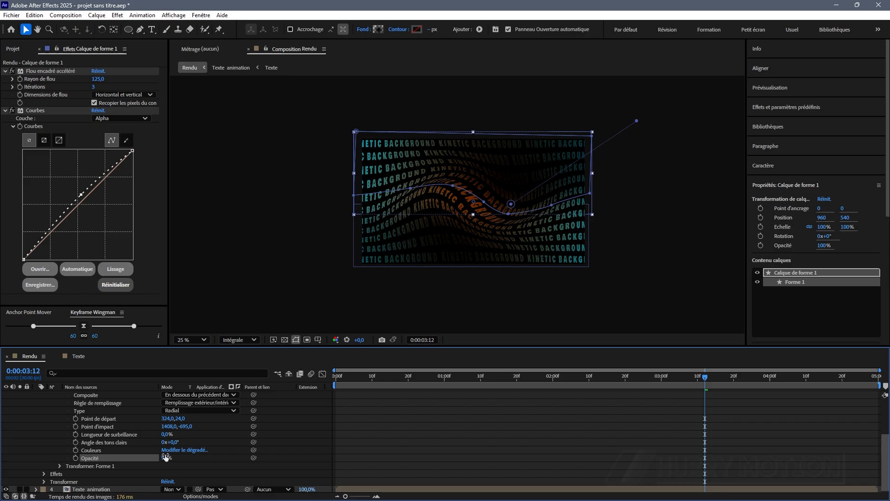
mouse_move(510, 204)
left_mouse_down()
mouse_move(505, 212)
mouse_move(515, 208)
left_mouse_up()
left_click_drag(166, 458, 173, 457)
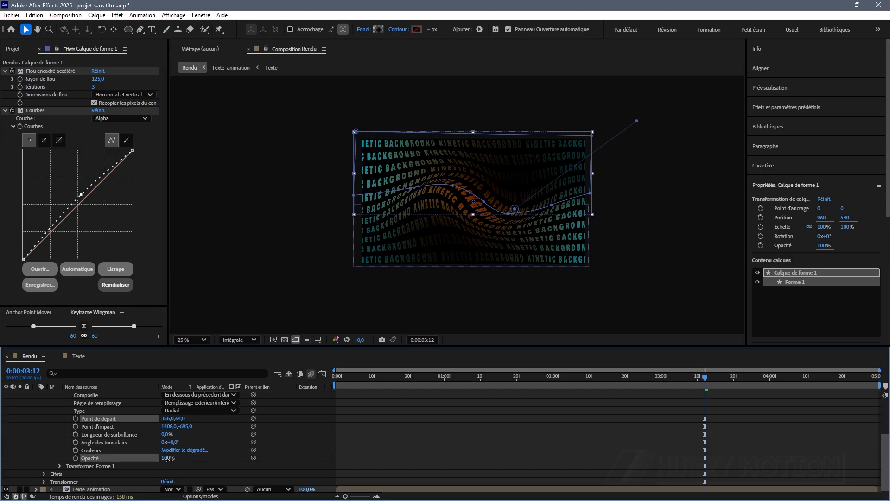
left_click(576, 296)
Play back the shaded text animation and collapse the properties of Calque de forme 1
key("period")
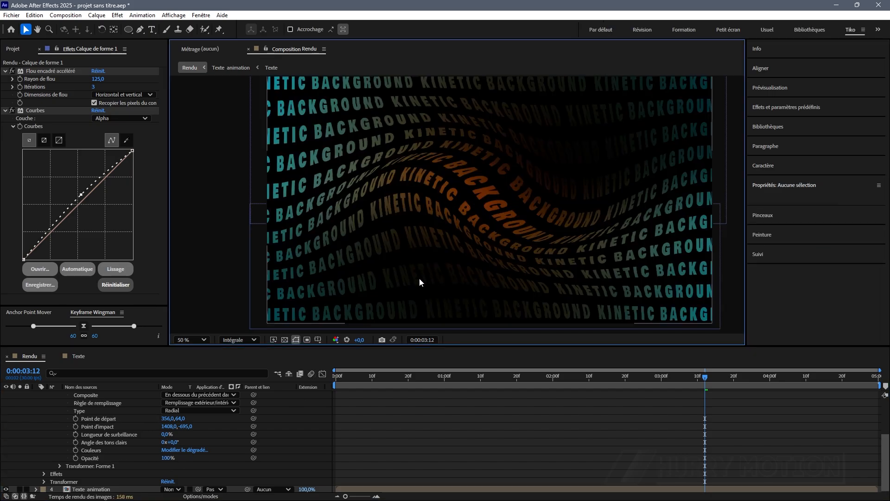
key("space")
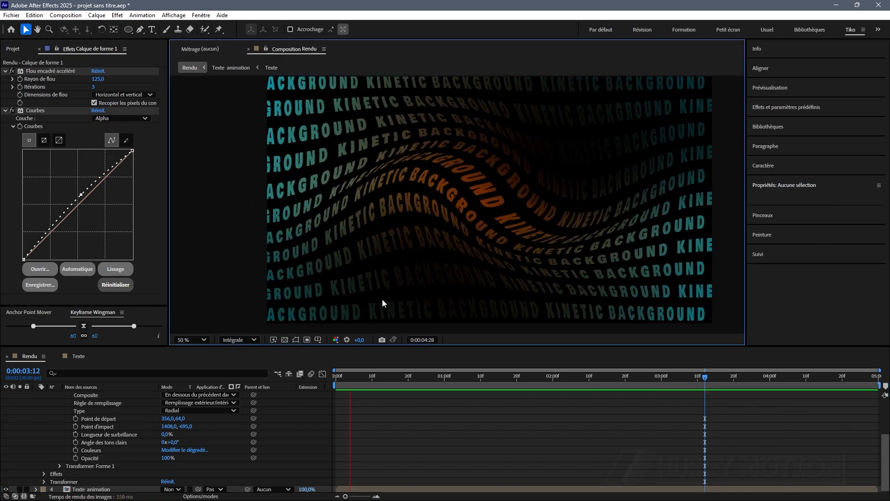
scroll(96, 408, "up", 3)
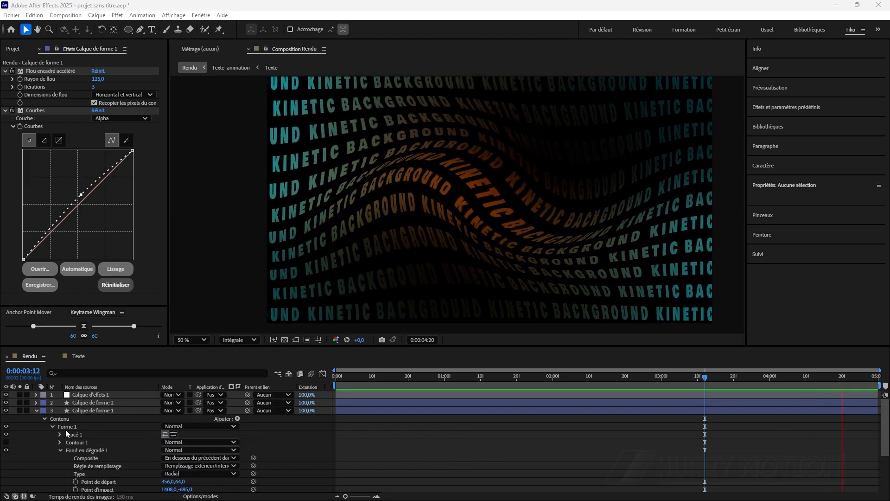
left_click(36, 410)
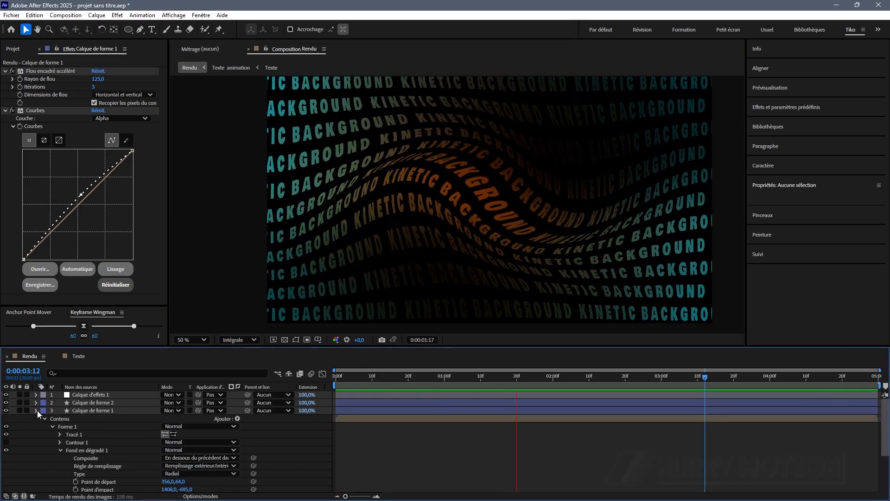
left_click(85, 395)
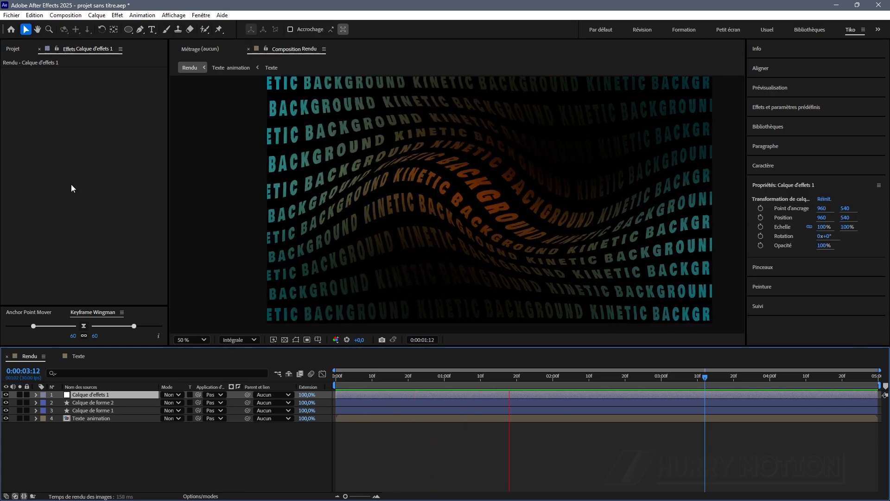
key("ctrl+space")
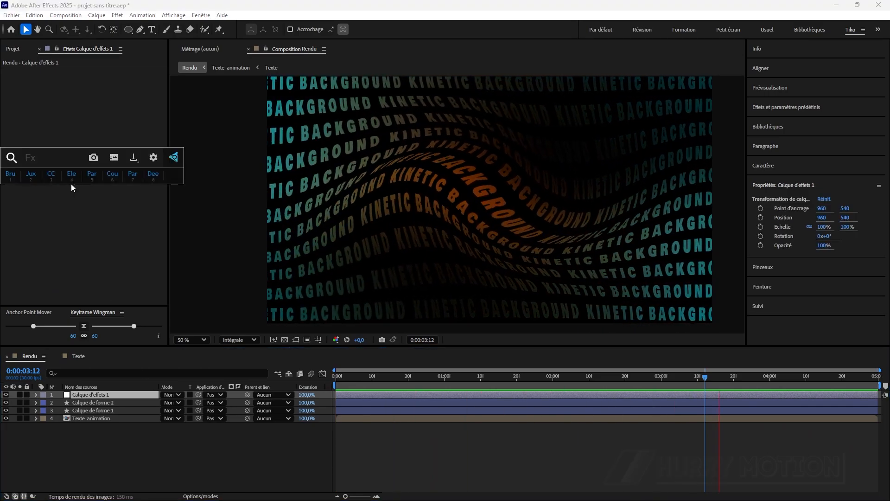
left_click(134, 427)
scroll(363, 244, "up", 2)
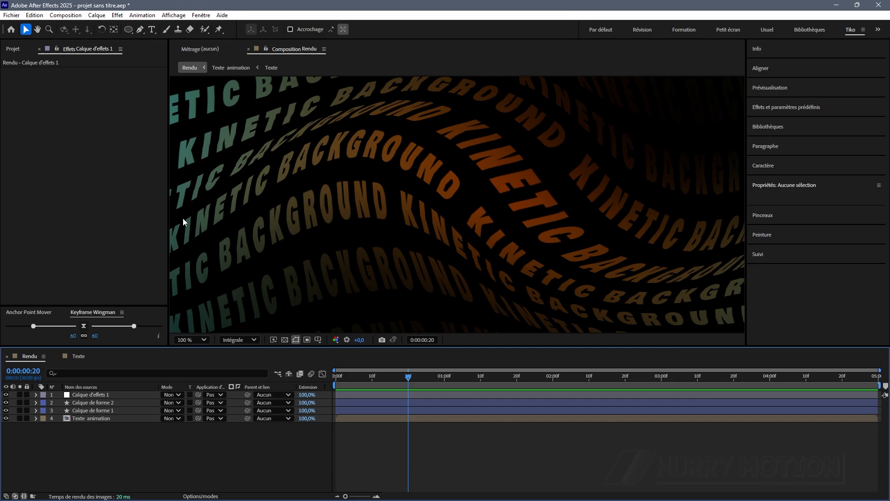
Apply the Bruit effect to the adjustment layer Calque d'effets 1 with a Quantité of 6%
left_click(95, 395)
key("ctrl+space")
type("brui")
left_click(66, 241)
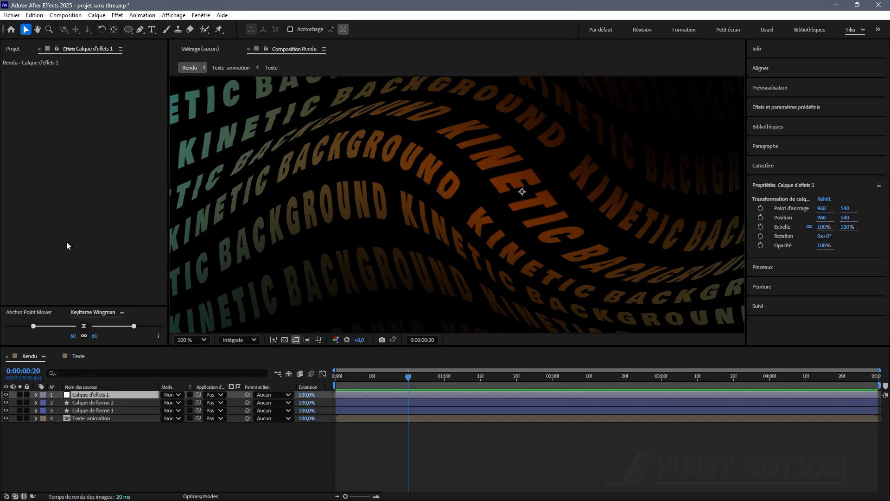
left_click(96, 79)
type("6")
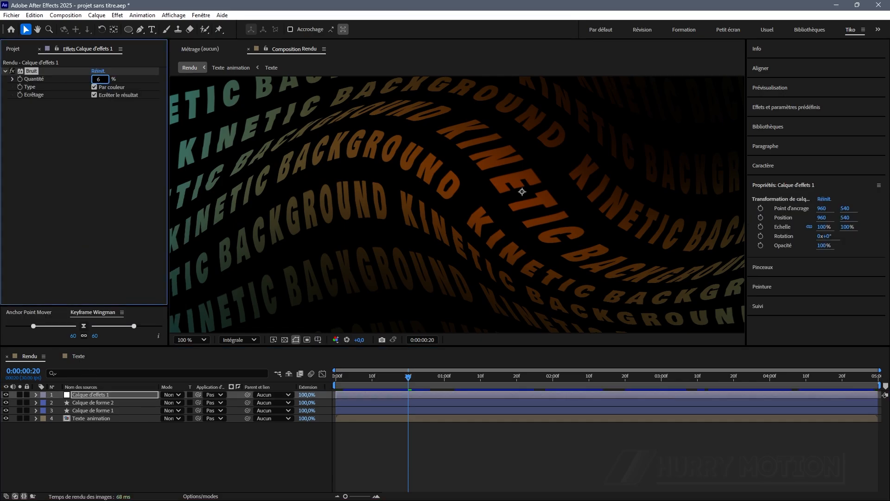
key("Return")
scroll(546, 158, "up", 1)
scroll(510, 191, "down", 3)
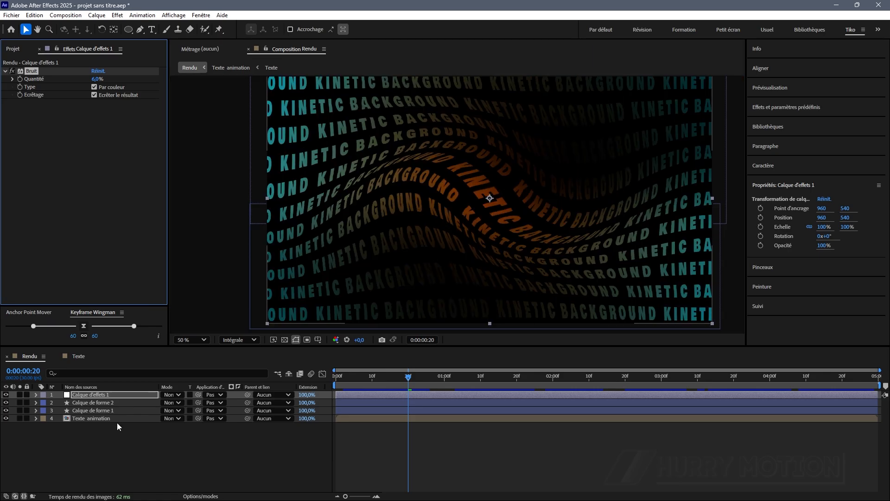
Add the Courbes effect to Calque d'effets 1 and raise the RVB curve's highlights and shadows slightly while keeping a midpoint on the diagonal
key("ctrl+space")
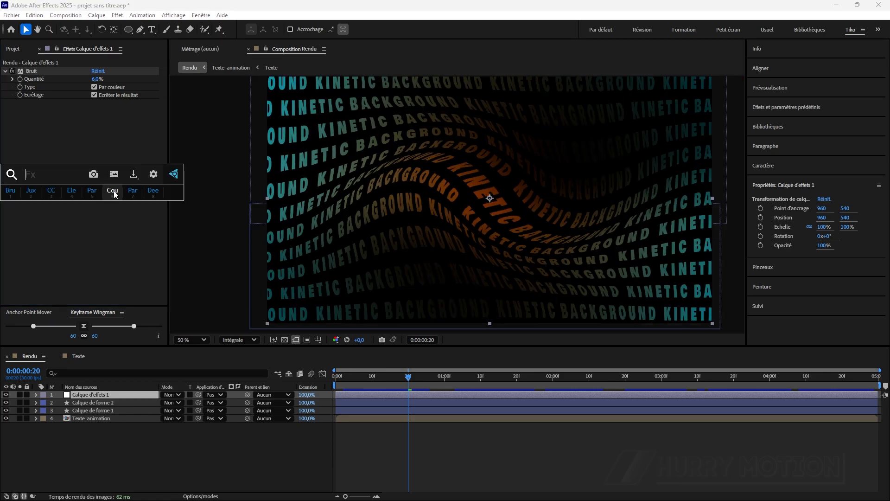
left_click(114, 193)
left_click_drag(77, 199, 50, 221)
left_click_drag(92, 172, 102, 162)
left_click_drag(68, 196, 50, 219)
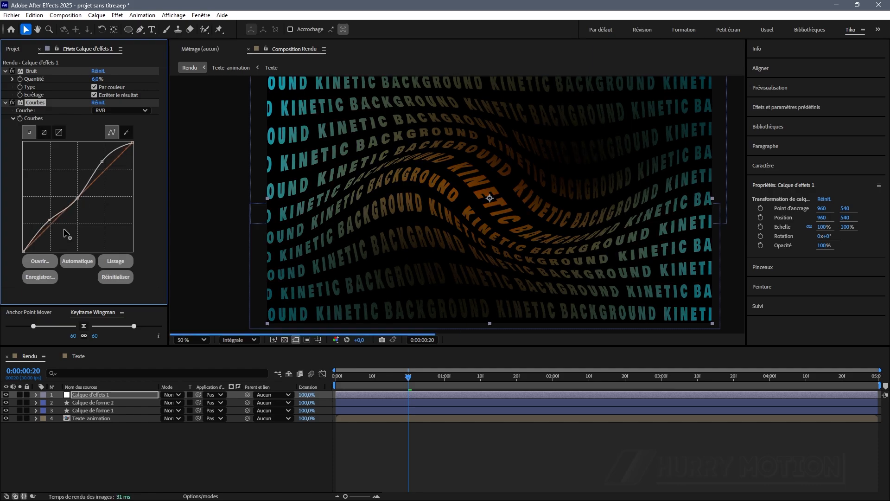
Play back the graded animation from the start of the Rendu composition
left_click_drag(458, 376, 302, 376)
key("space")
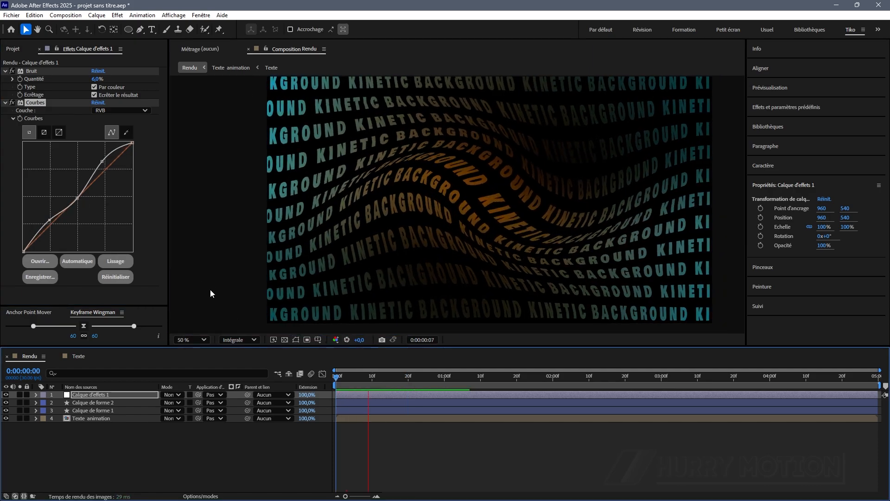